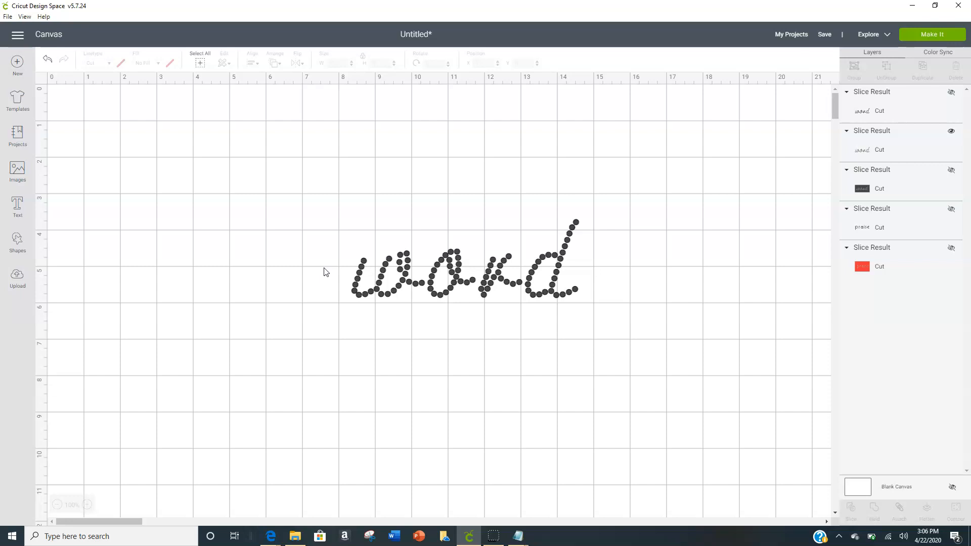
Step: Switch to File Explorer and open the FONTS 2 folder in Downloads to examine its zipped font files
left_click(434, 288)
mouse_move(289, 540)
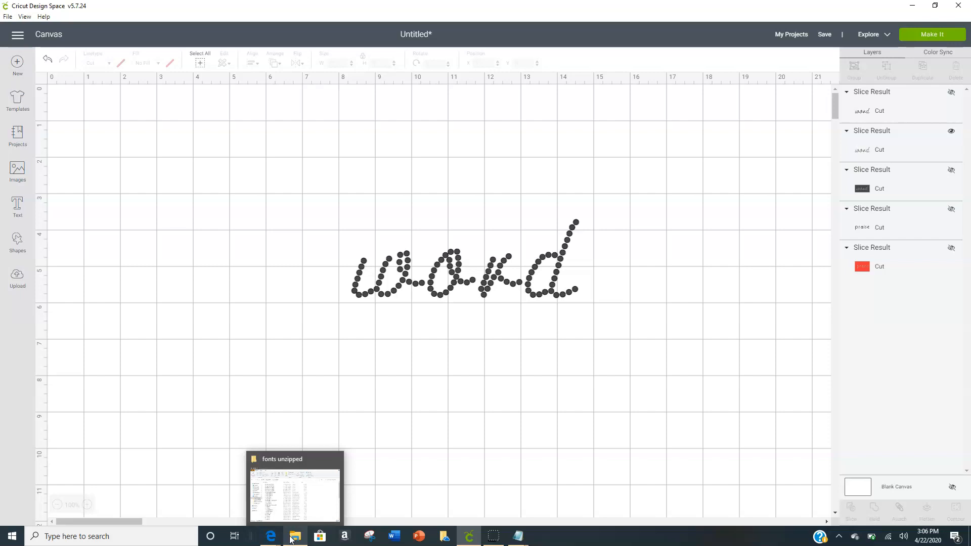
left_click(288, 540)
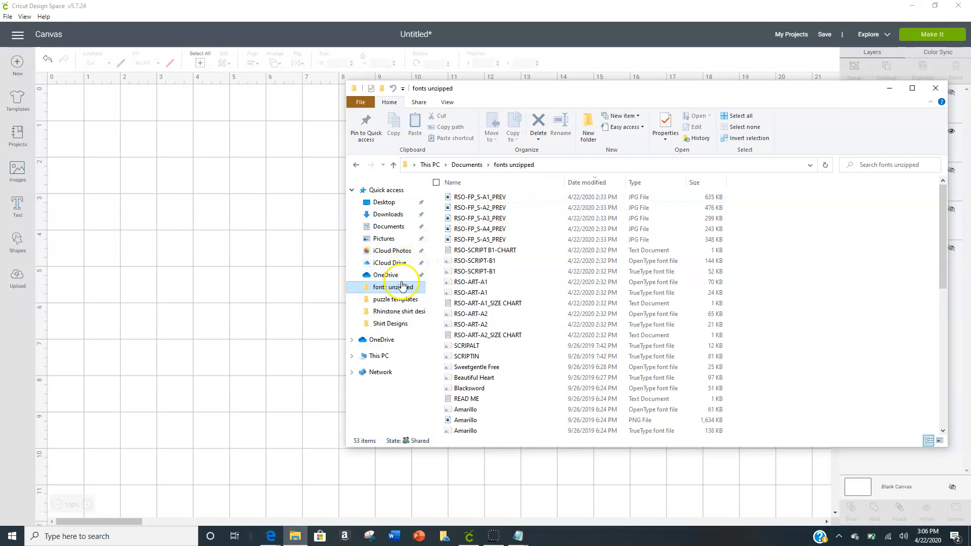
left_click(397, 217)
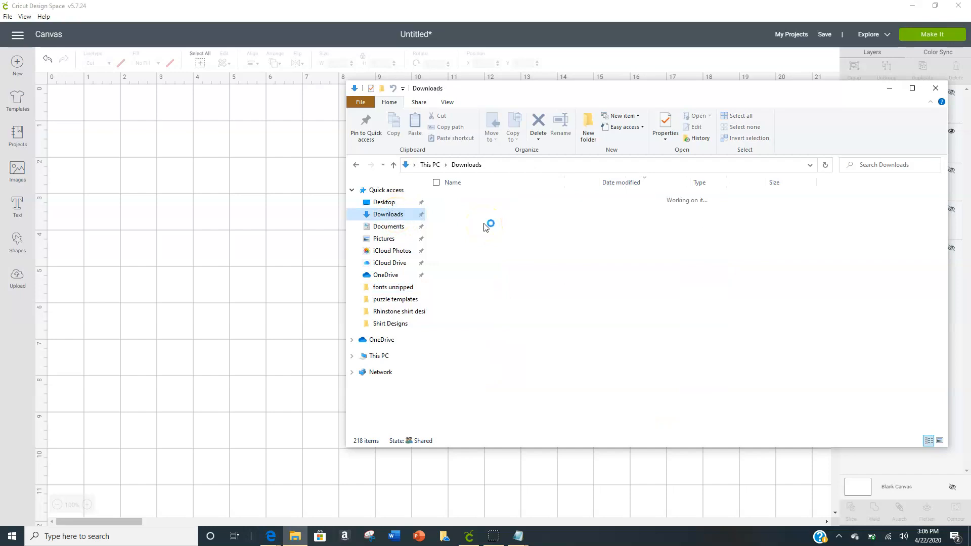
left_click(481, 213)
double_click(482, 215)
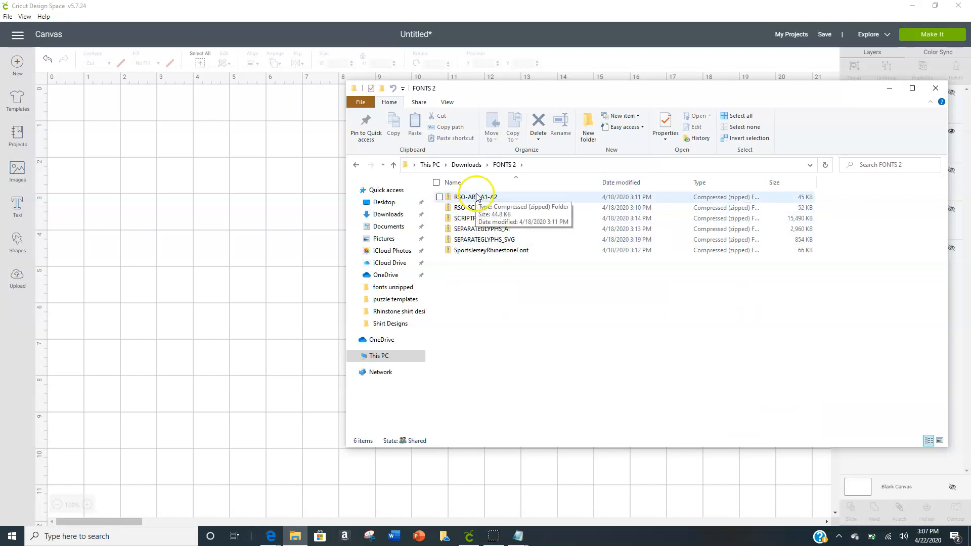
left_click(477, 197)
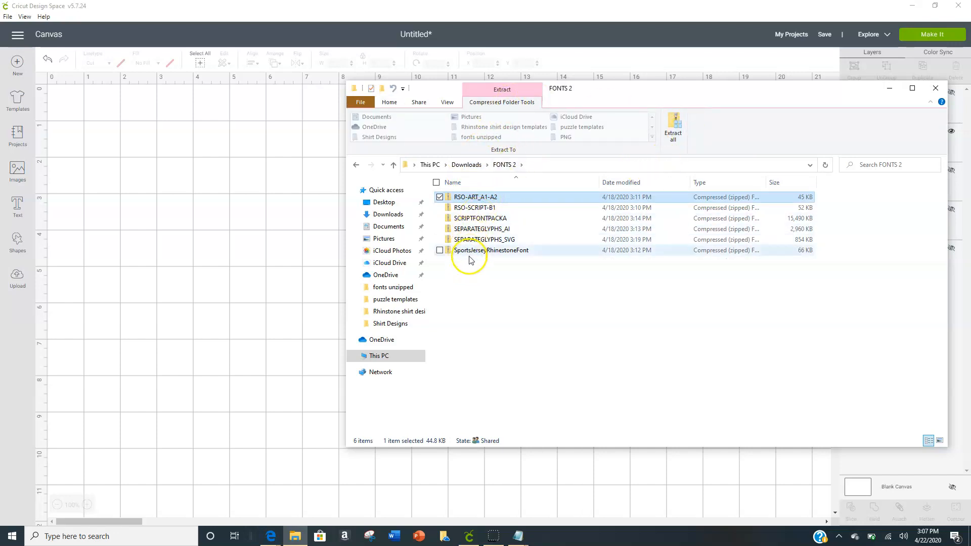
Step: Open the fonts unzipped folder and examine the extracted RSO font files and size charts
left_click(394, 289)
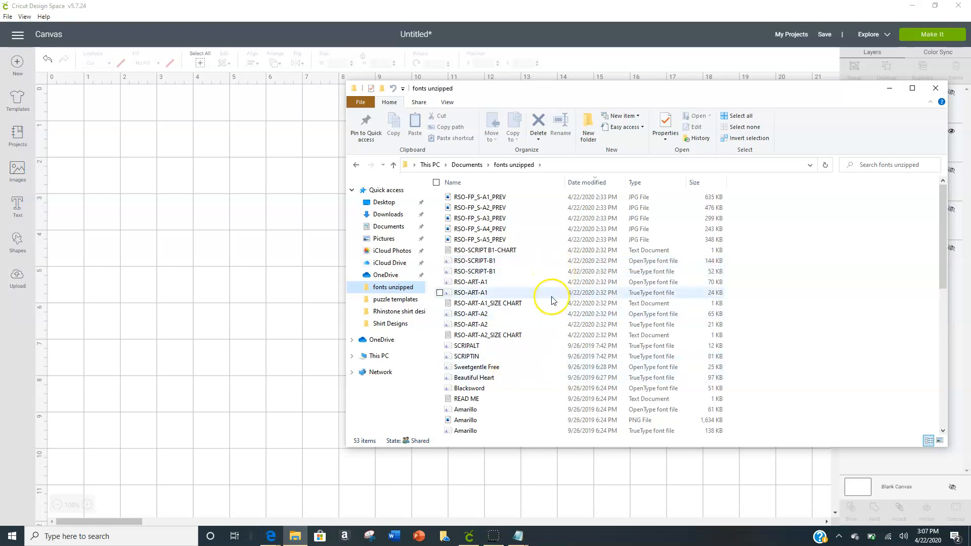
left_click(586, 381)
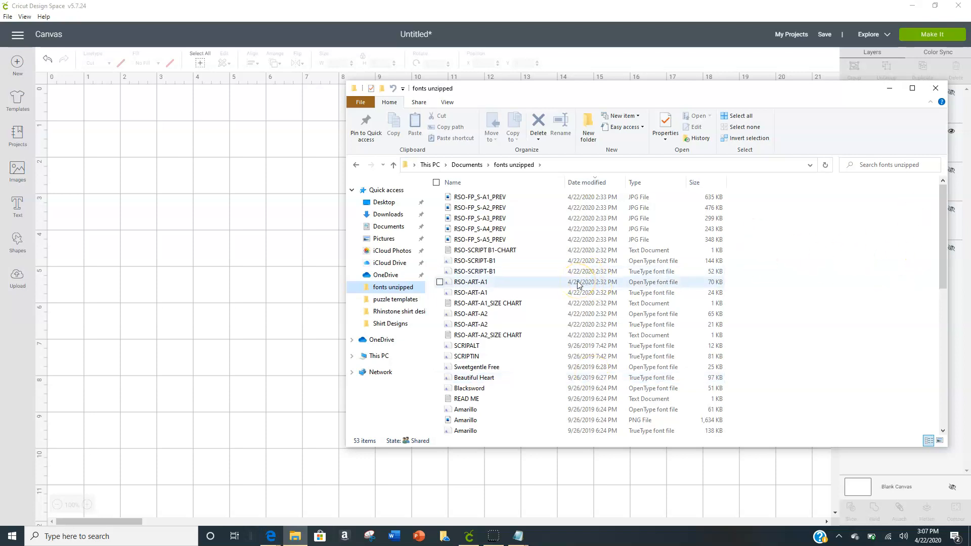
left_click(292, 286)
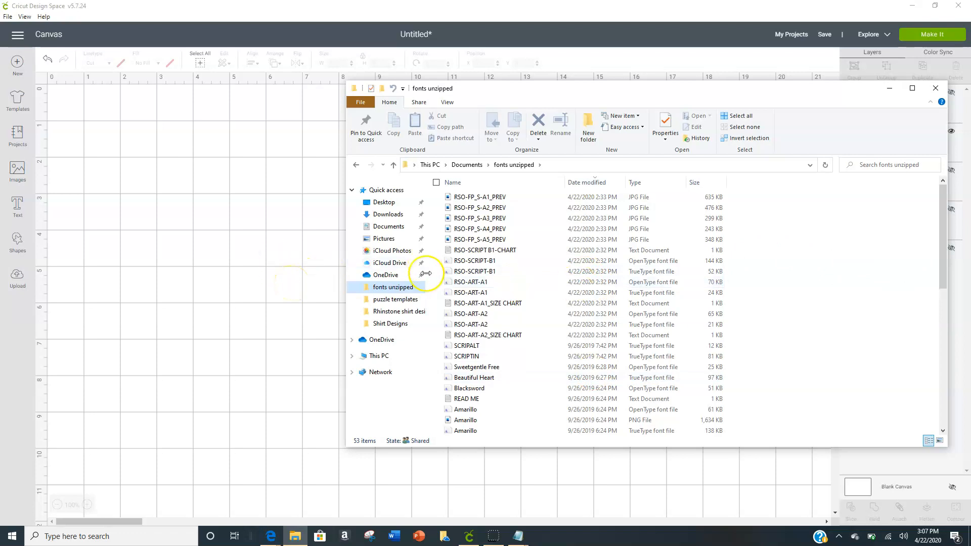
Step: Return to Cricut Design Space and hide the visible Slice Result layer of the dotted script word
left_click(296, 280)
left_click(537, 265)
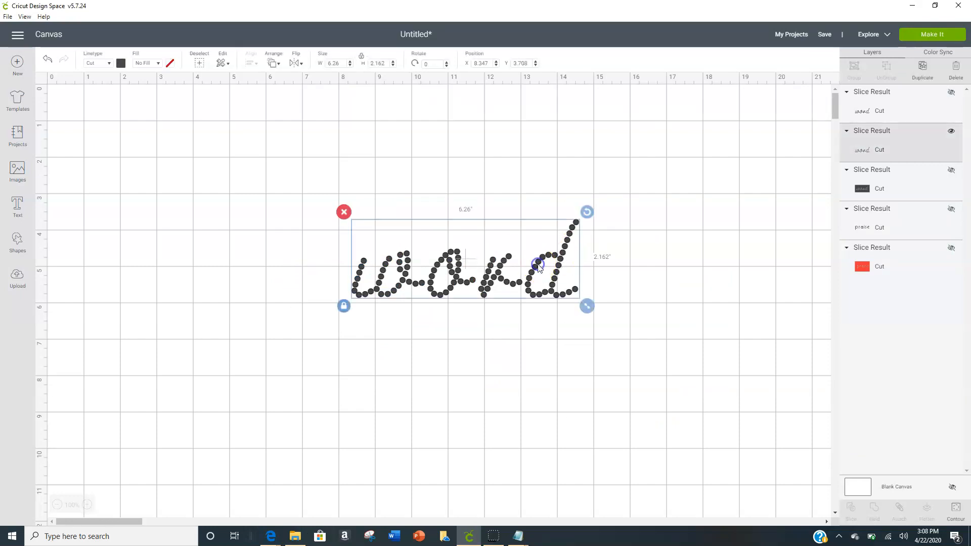
left_click(951, 131)
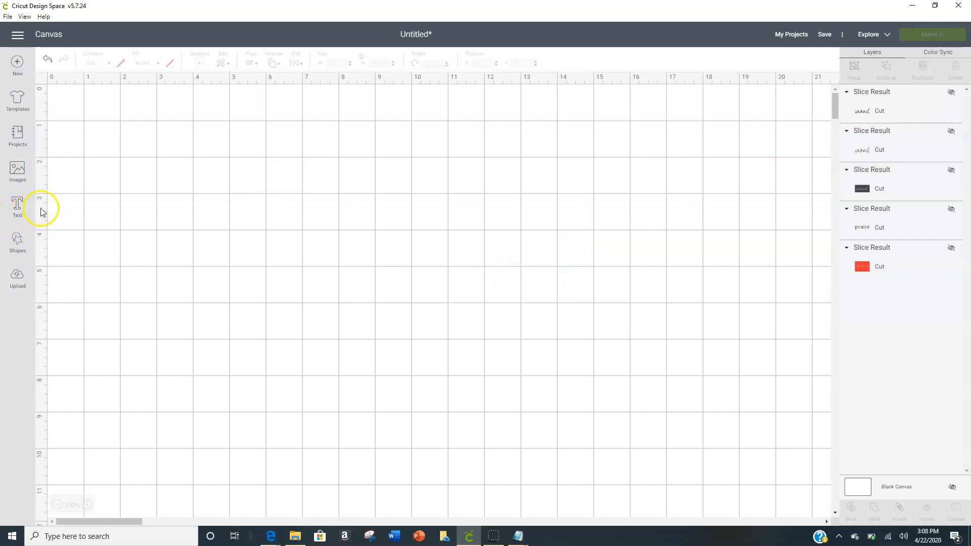
Step: Add the text "word" to the canvas and set its font to King Lionel - Personal Use
left_click(14, 215)
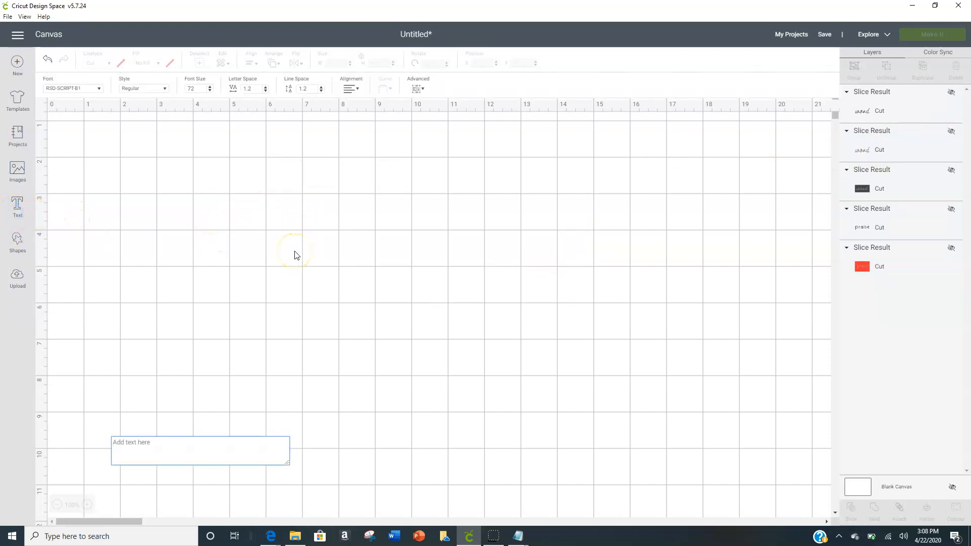
type("word")
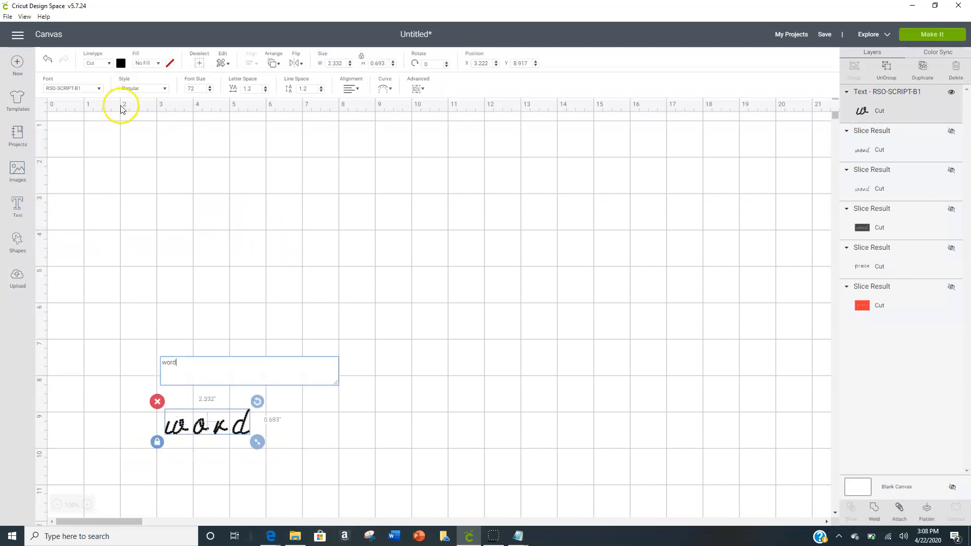
left_click(84, 91)
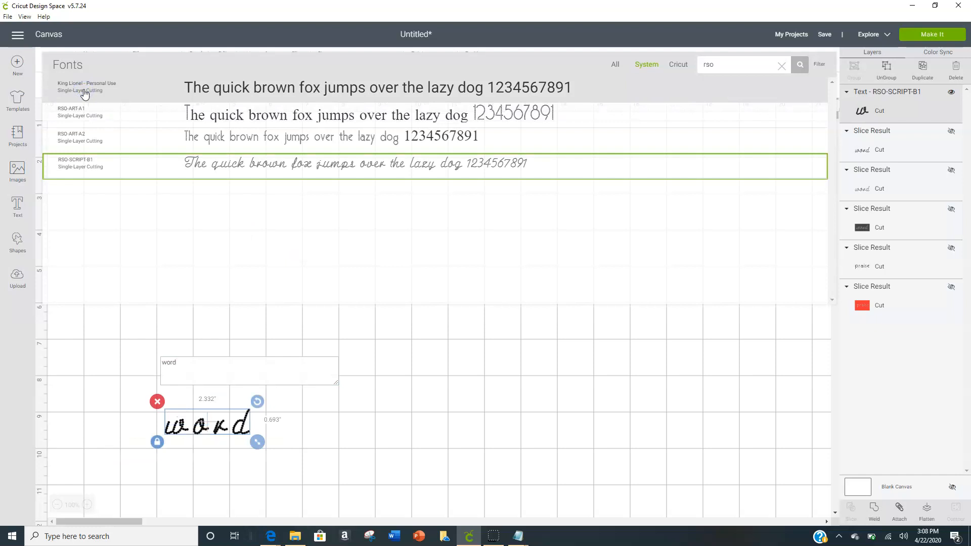
left_click(213, 90)
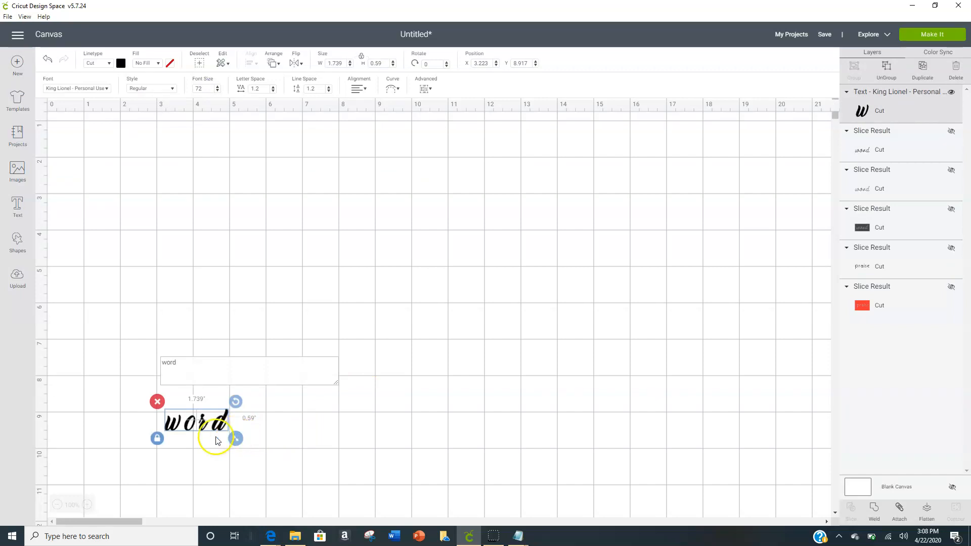
left_click(136, 425)
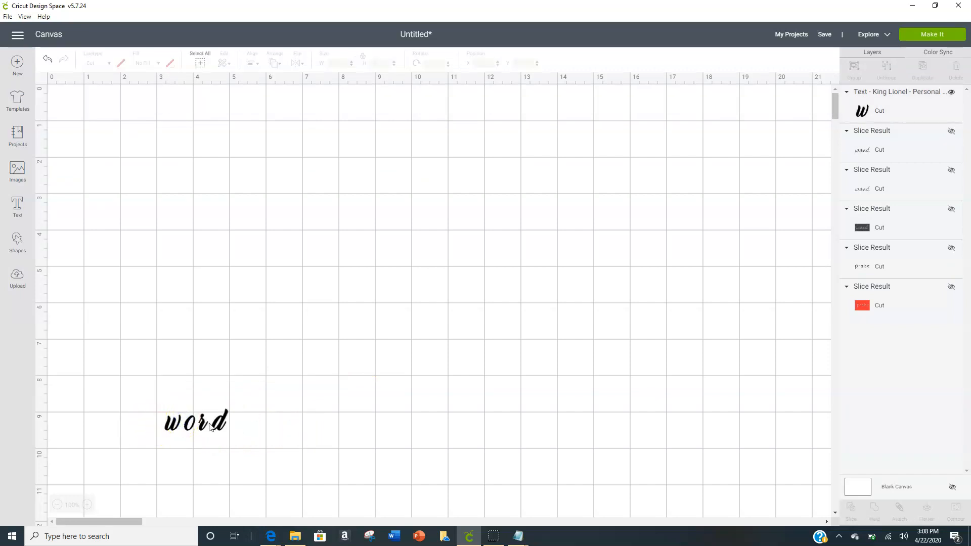
Step: Move the word text toward the middle of the canvas and enlarge it to about 6.18 by 2.1 inches
left_click(245, 429)
left_click(902, 106)
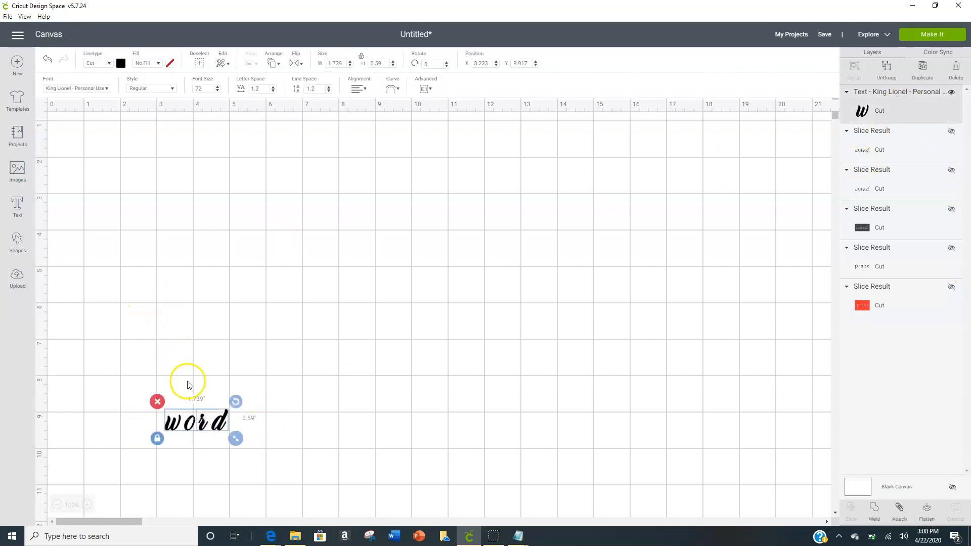
left_click_drag(187, 424, 299, 303)
left_click_drag(305, 289, 305, 290)
left_click_drag(348, 301, 511, 357)
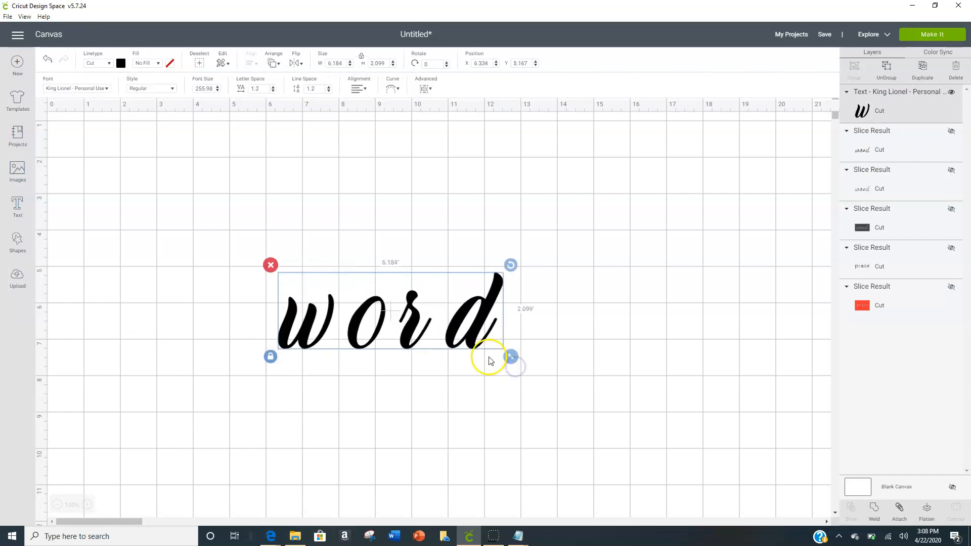
Step: Search the system fonts for "rso" and change the word's font to RSO-ART-A2
left_click(87, 89)
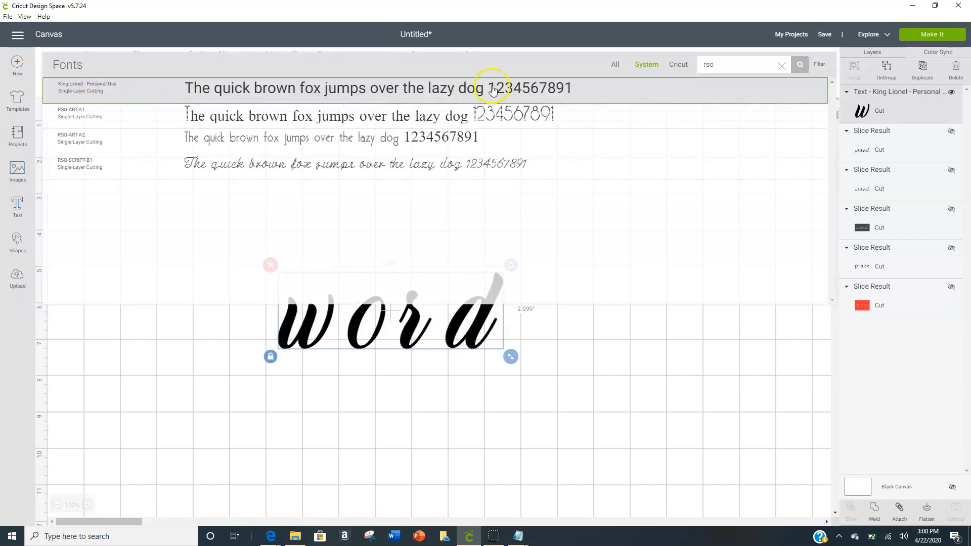
left_click(781, 65)
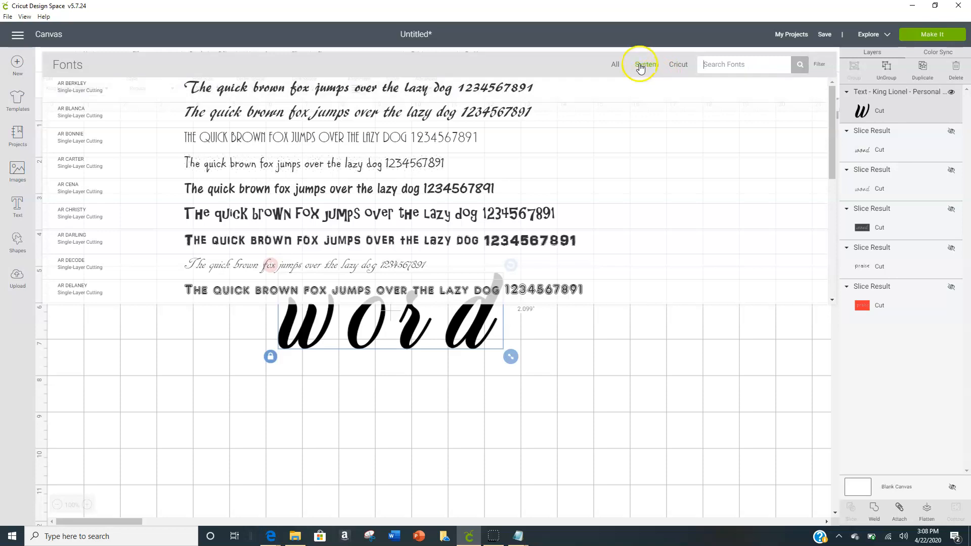
left_click(733, 65)
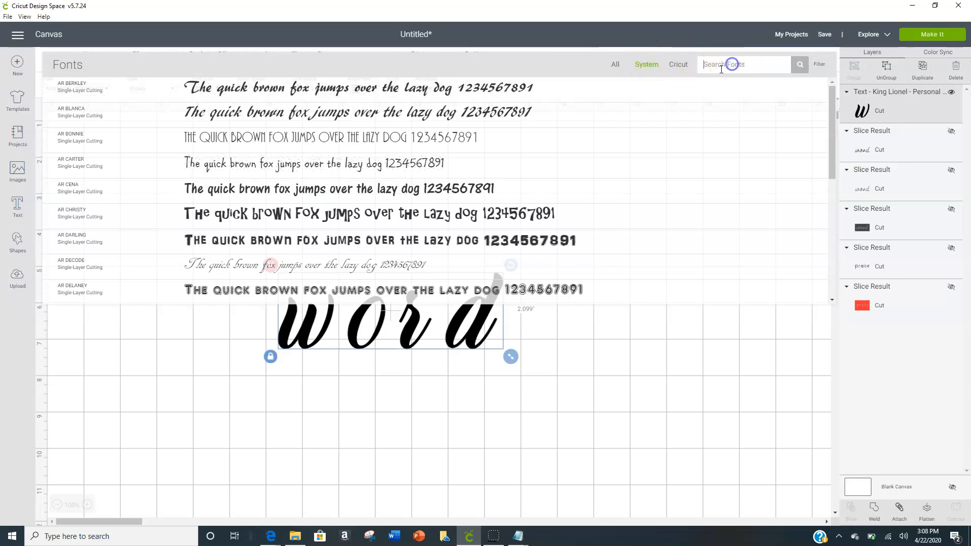
type("rso")
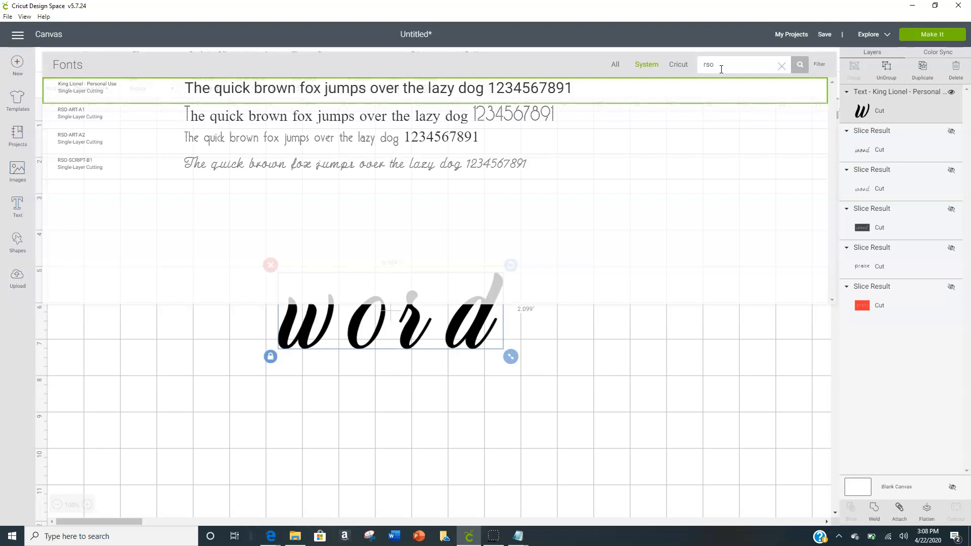
left_click(246, 139)
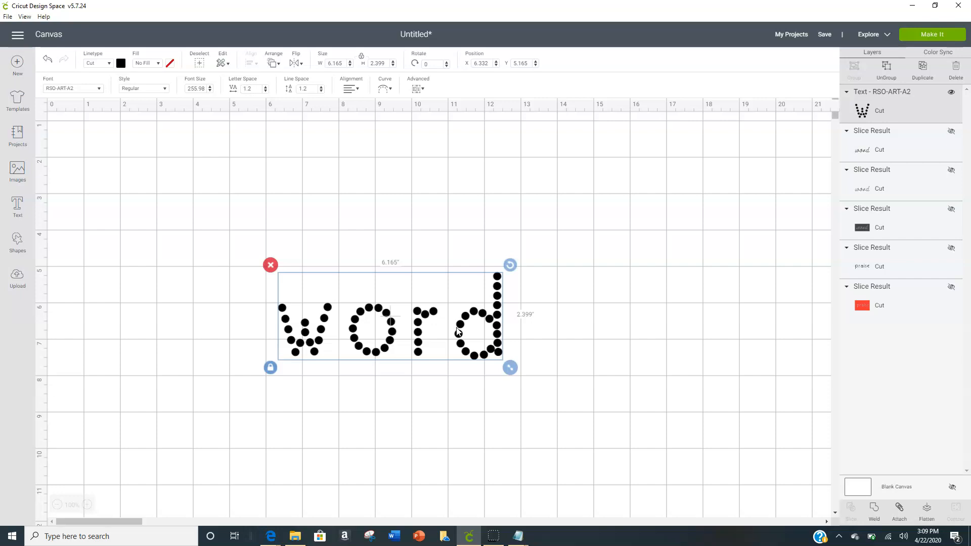
Step: Open the RSO-ART-A2_SIZE CHART file in Notepad and examine the point size and height for each stone size
left_click(401, 341)
left_click(509, 541)
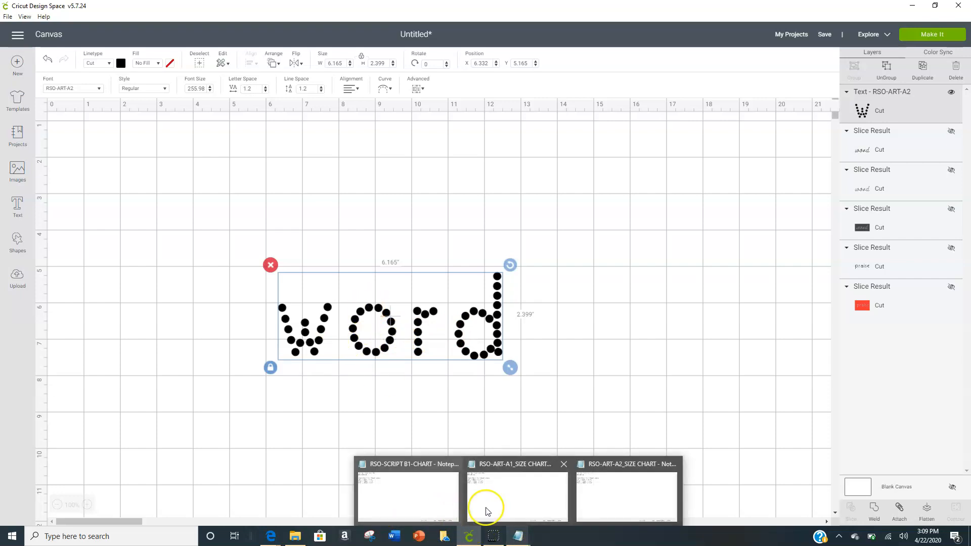
left_click(603, 508)
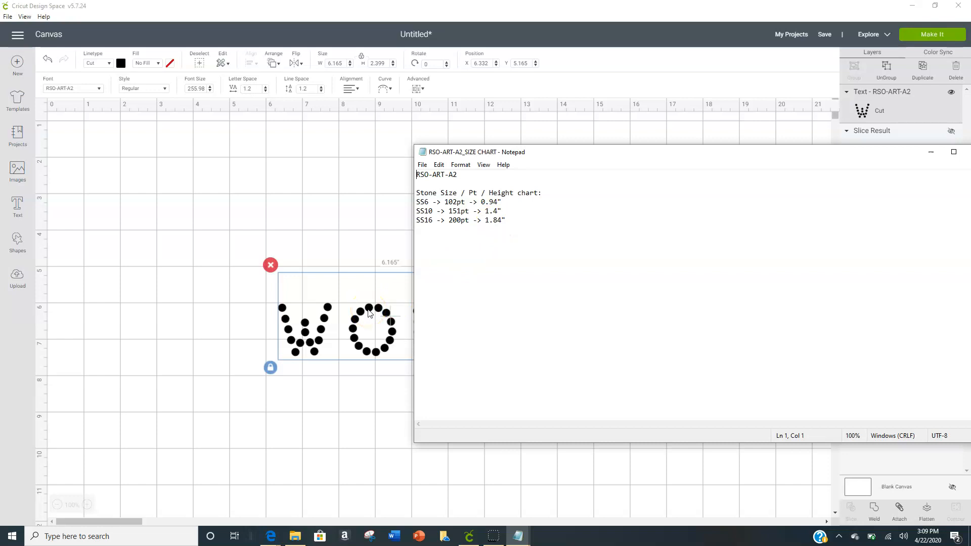
left_click(334, 240)
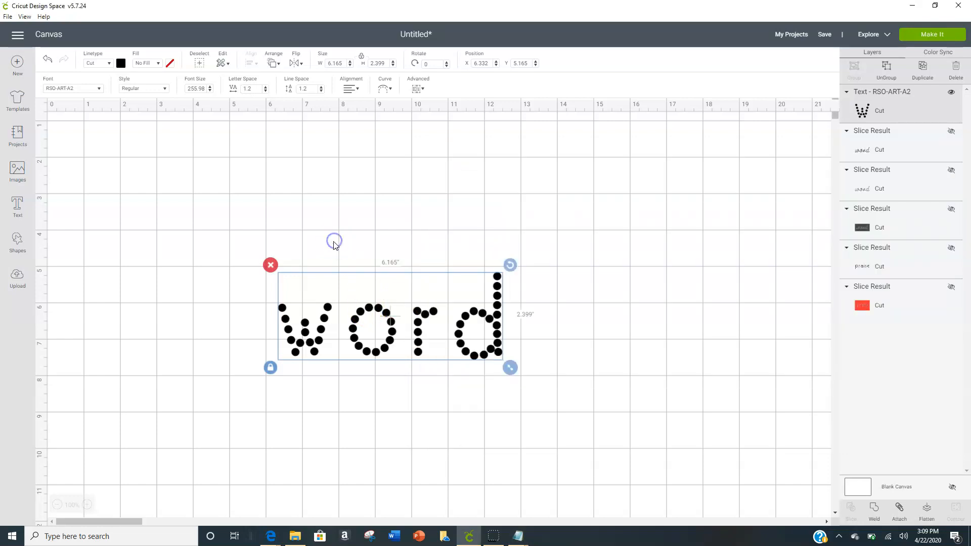
Step: Set the font size of the word text to 151
left_click(375, 303)
double_click(196, 87)
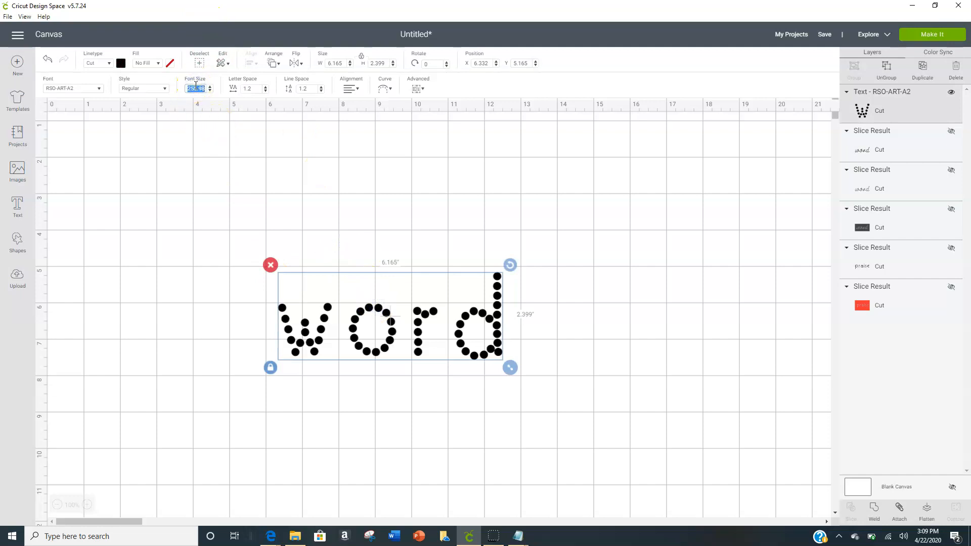
type("150")
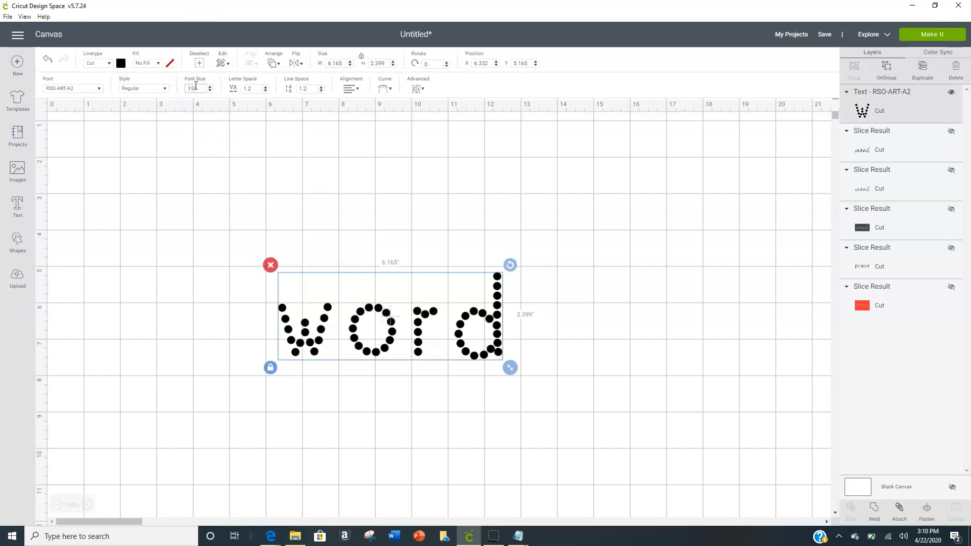
type("1")
key("Tab")
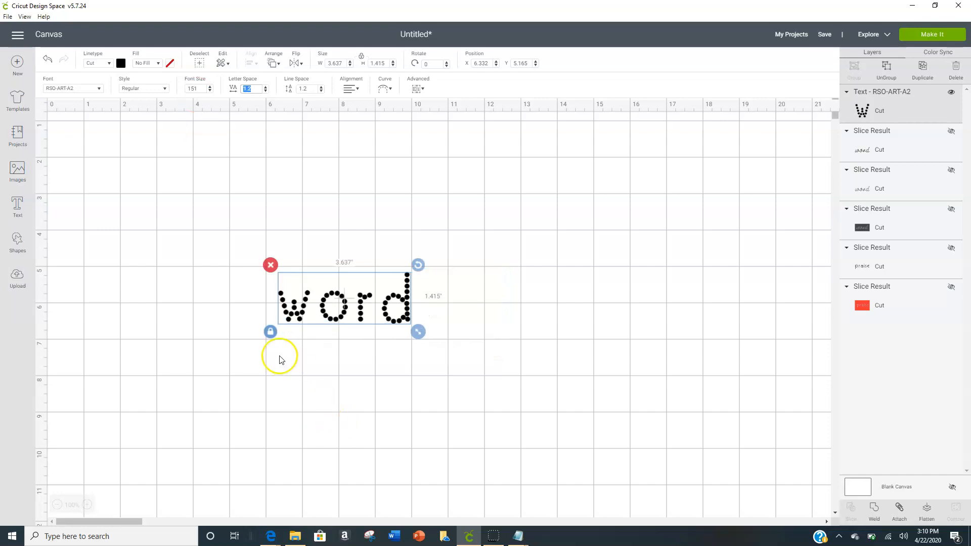
Step: Using the RSO-ART-A2 size chart, set the word's height to 1.4 inches with its proportions unlocked, and lock them again
left_click(270, 332)
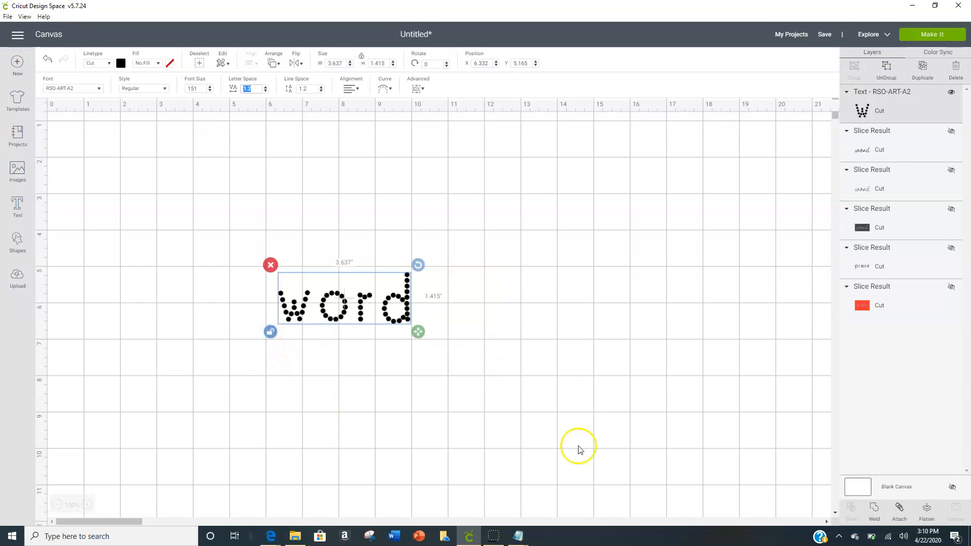
mouse_move(514, 534)
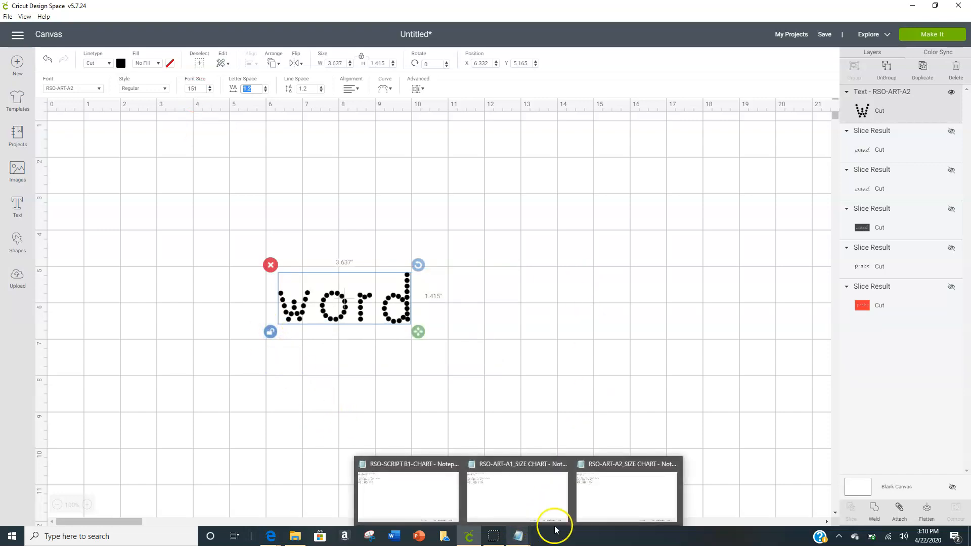
left_click(607, 504)
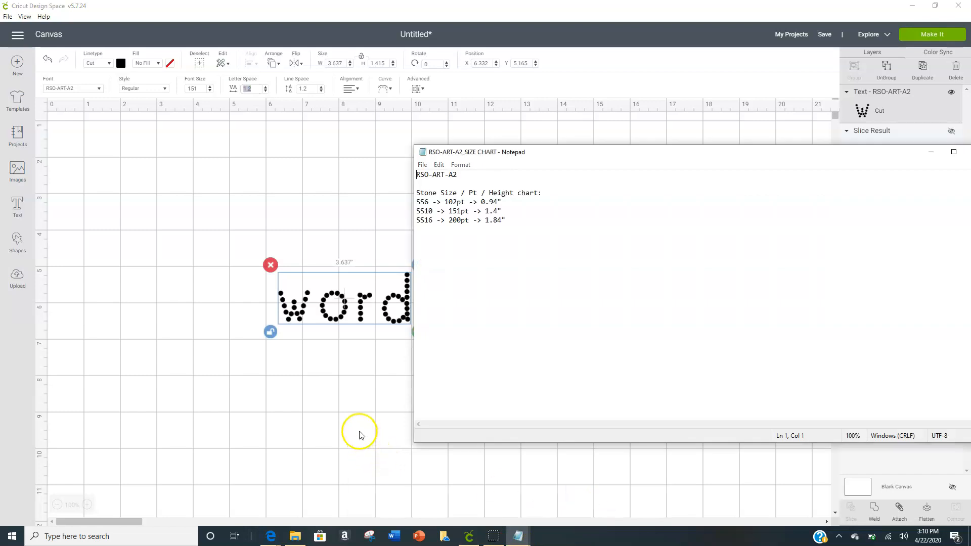
left_click(360, 433)
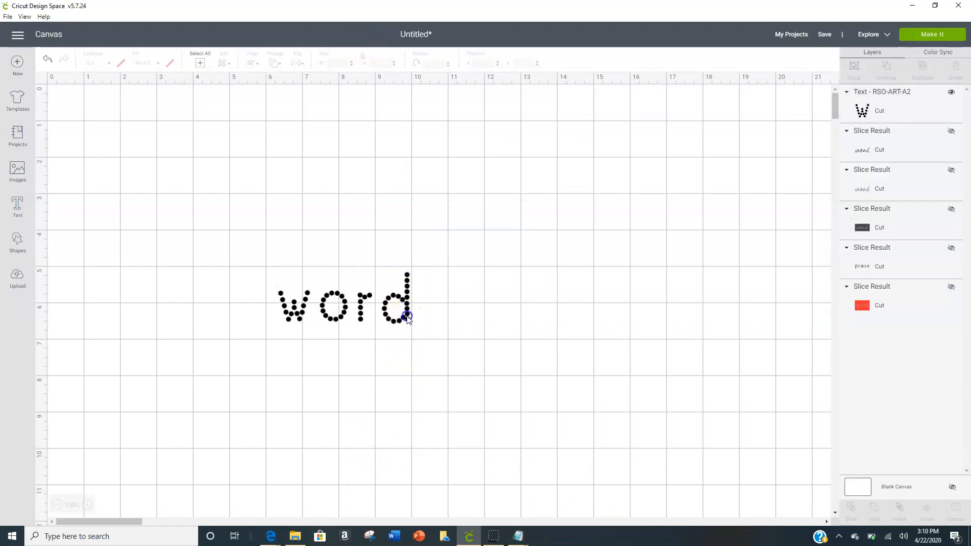
left_click(408, 319)
left_click(374, 64)
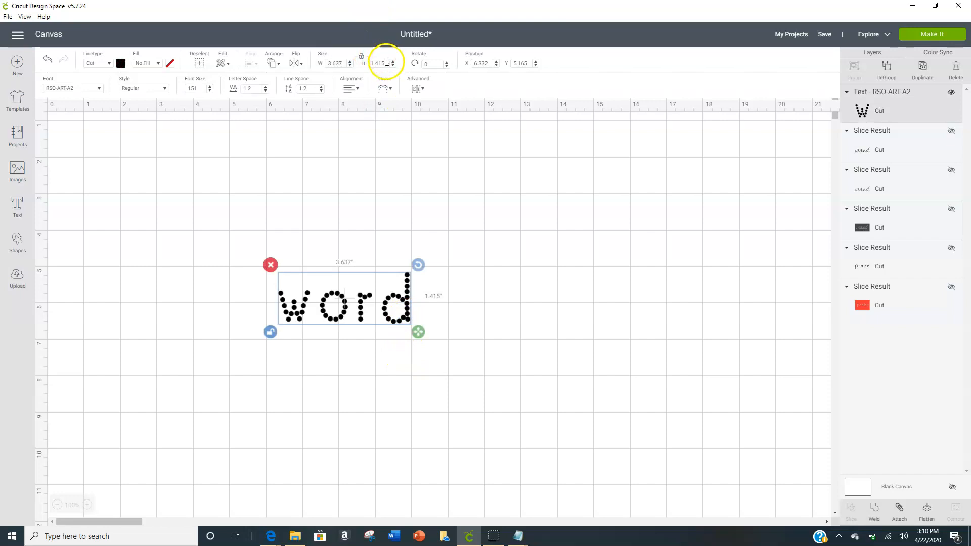
left_click(387, 64)
key("Tab")
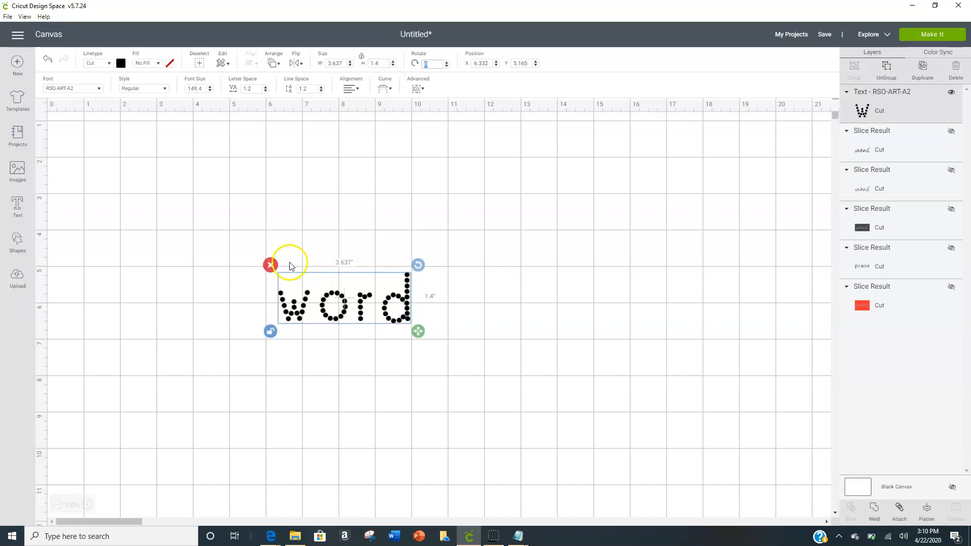
left_click(272, 332)
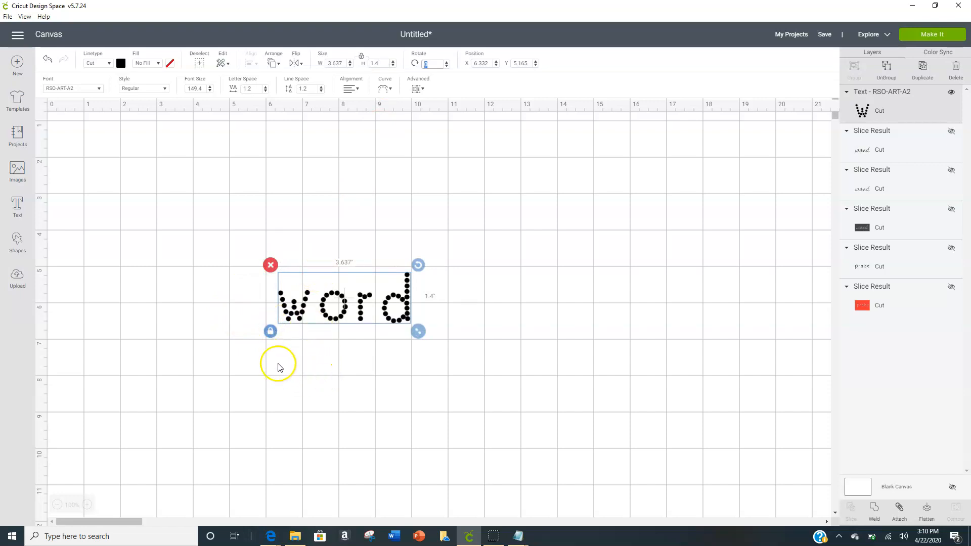
Step: Add a square, unlock its proportions, stretch it to about 6.94 by 2.94 inches, and place it over the word
left_click(17, 239)
left_click(65, 184)
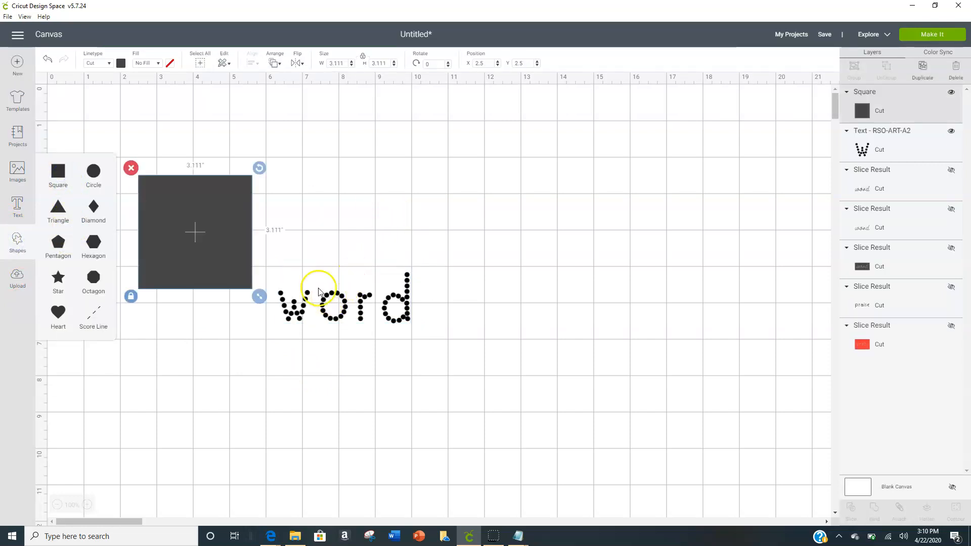
left_click(131, 297)
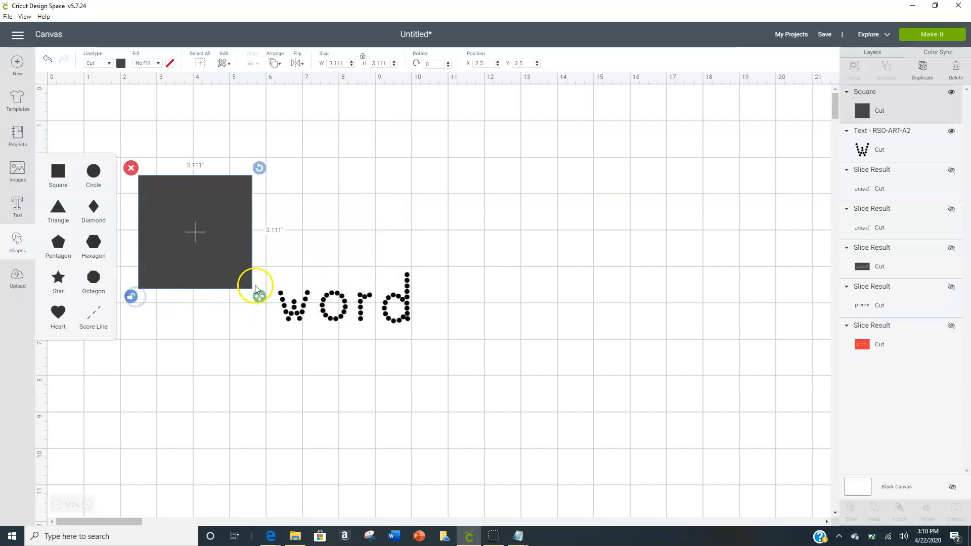
left_click_drag(258, 295, 475, 320)
left_click_drag(420, 298, 423, 339)
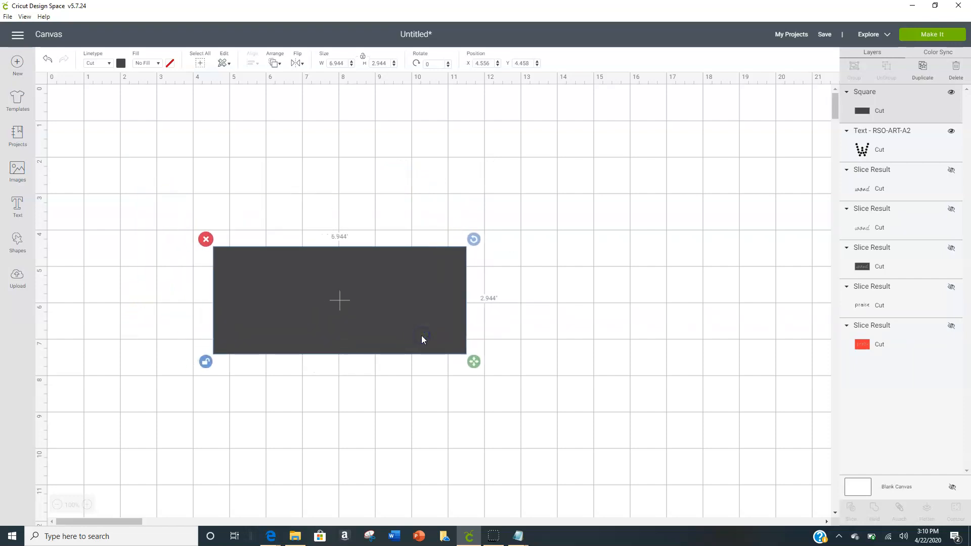
Step: Send the RSO-ART-A2 word text to the front of the rectangle
left_click(939, 154)
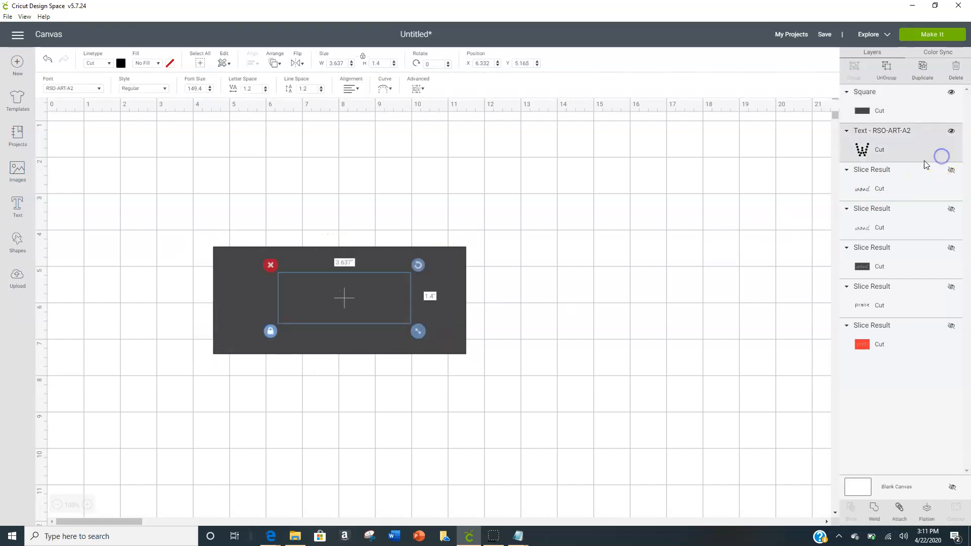
left_click(275, 63)
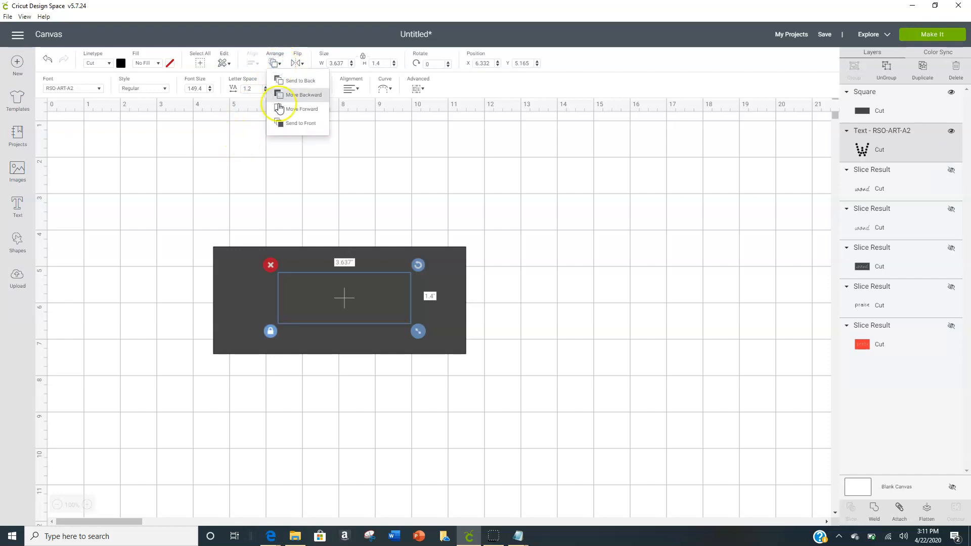
left_click(279, 123)
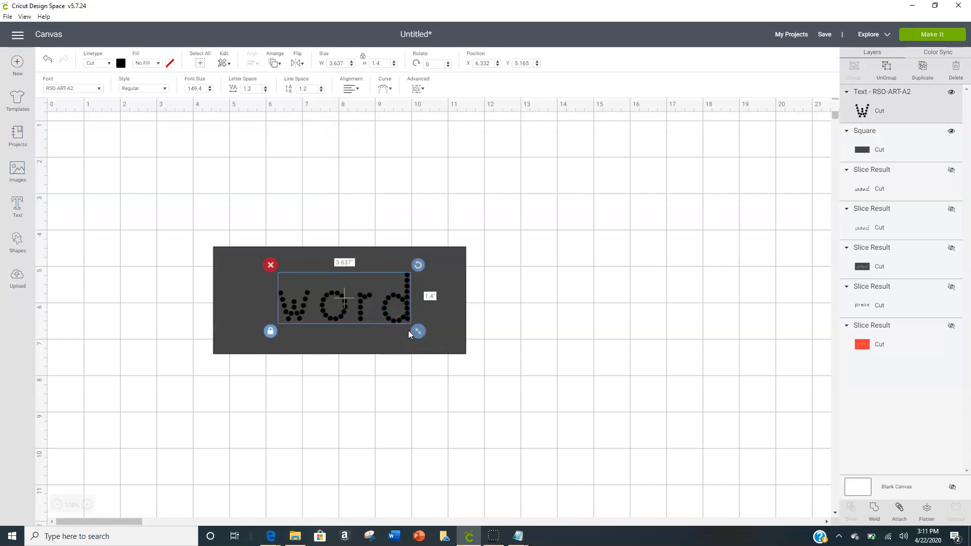
Step: Shrink the rectangle to about 6.06 by 2.42 inches around the word and lock its proportions
left_click(457, 330, "shift")
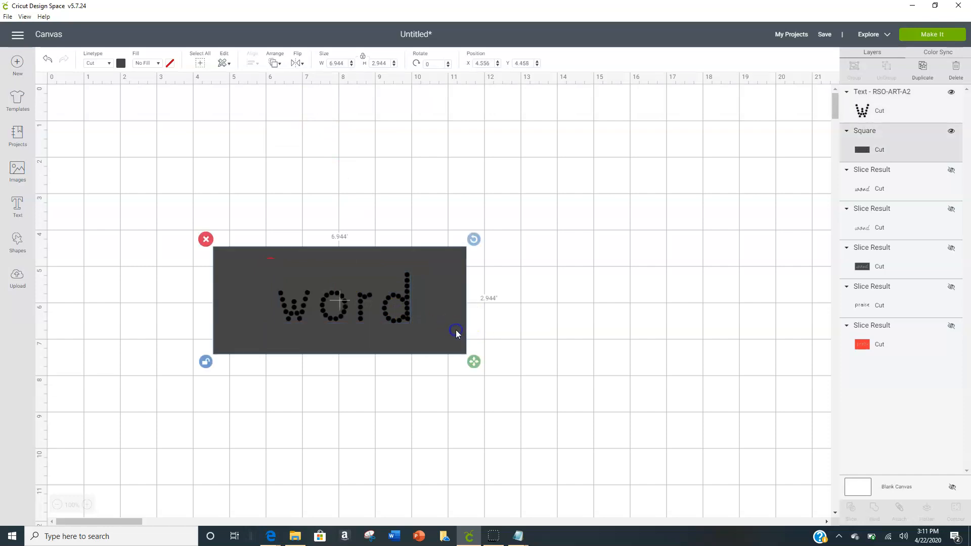
left_click_drag(478, 360, 448, 337)
left_click(230, 354)
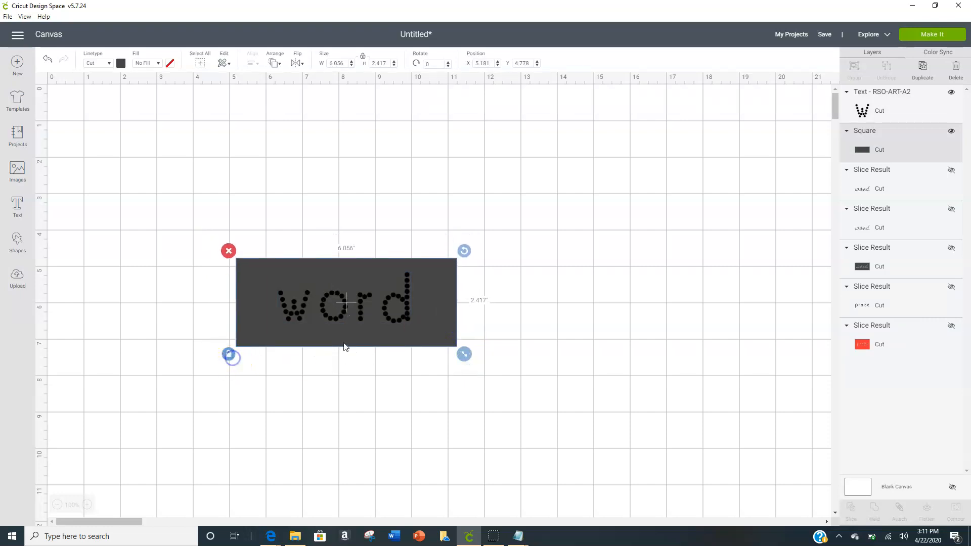
Step: Slice the word text out of the rectangle and hide the two resulting word pieces
left_click(905, 116, "shift")
left_click(854, 507)
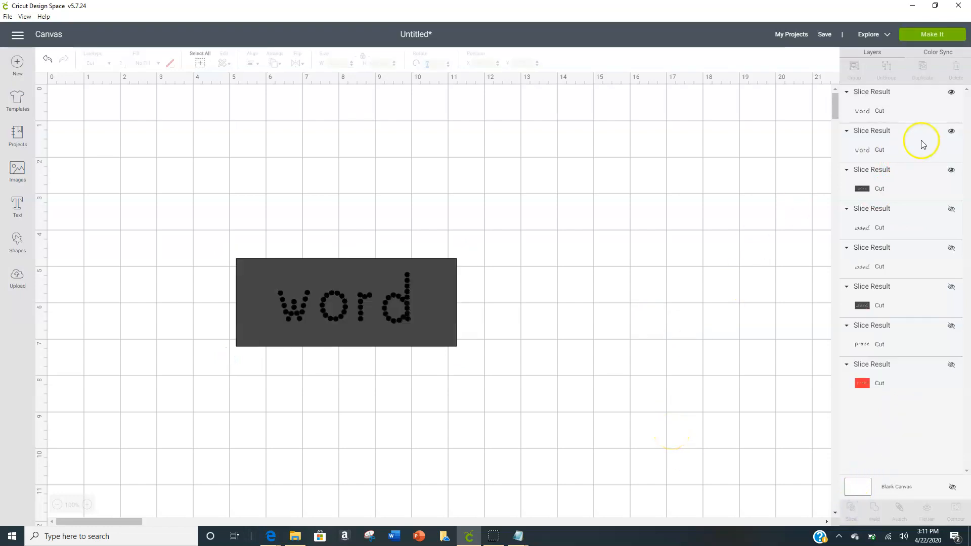
left_click(951, 94)
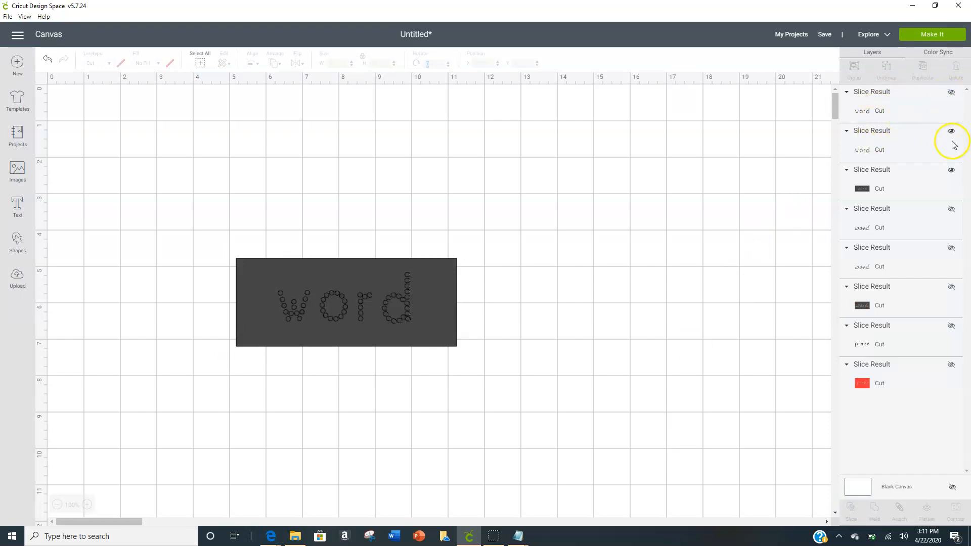
left_click(952, 131)
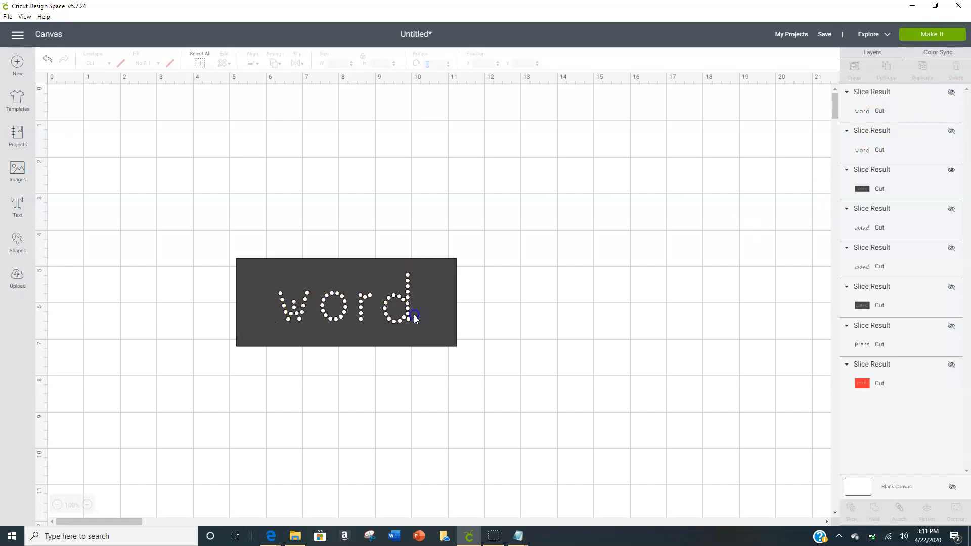
left_click(415, 318)
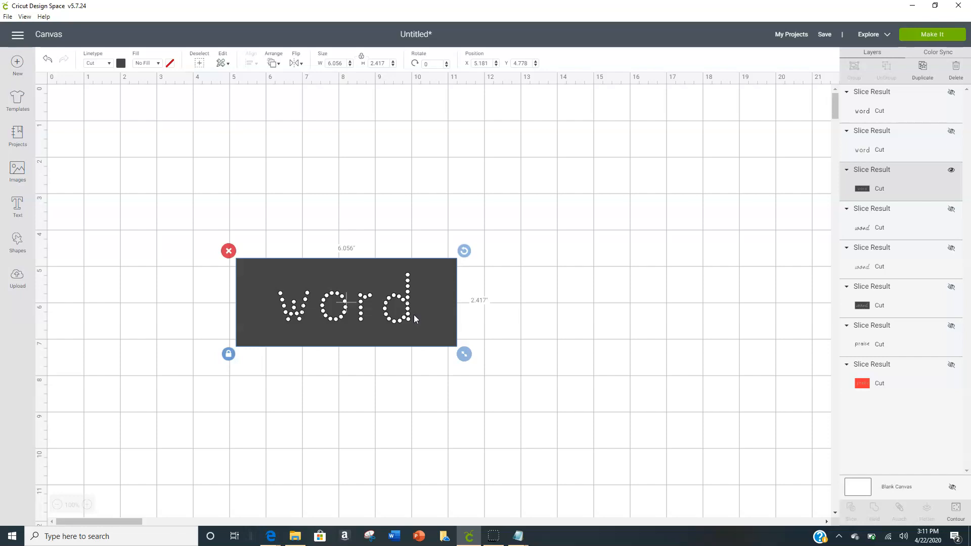
left_click(408, 306)
left_click(492, 540)
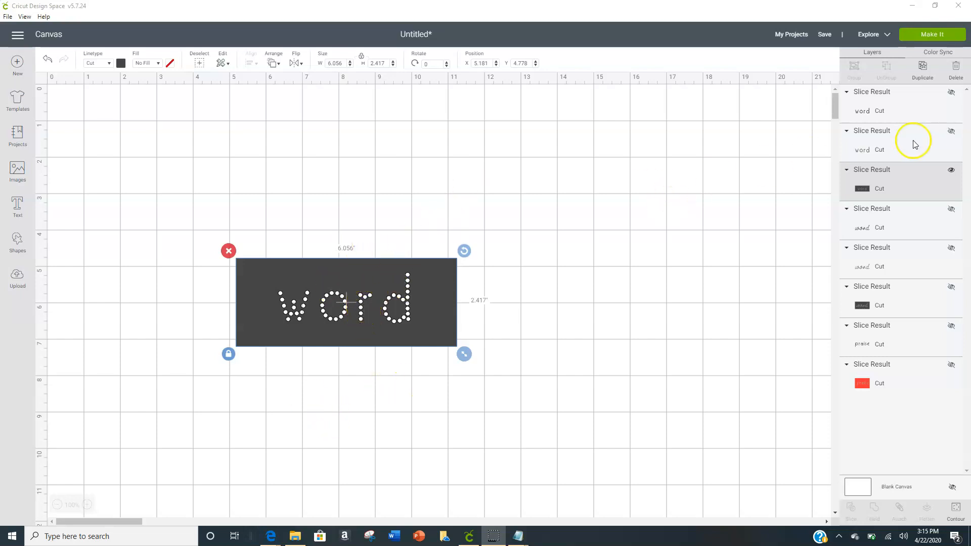
Step: Hide the sliced rectangle, show the second word slice, and stretch it unlocked to about 6.68 by 2.34 inches
left_click(951, 171)
left_click(951, 132)
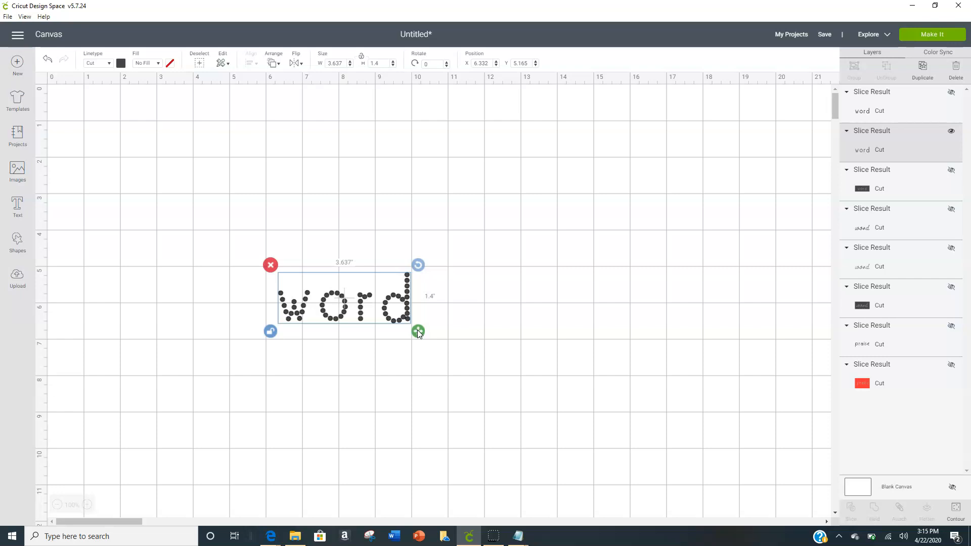
left_click_drag(418, 332, 530, 366)
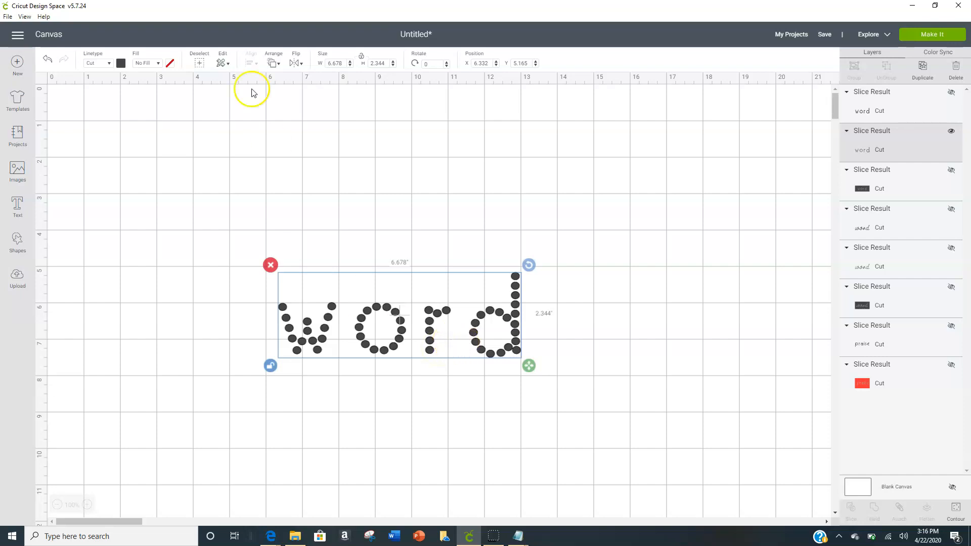
Step: Try blue and purple on the enlarged word slice, settle on light gray, and lock its proportions
left_click(121, 63)
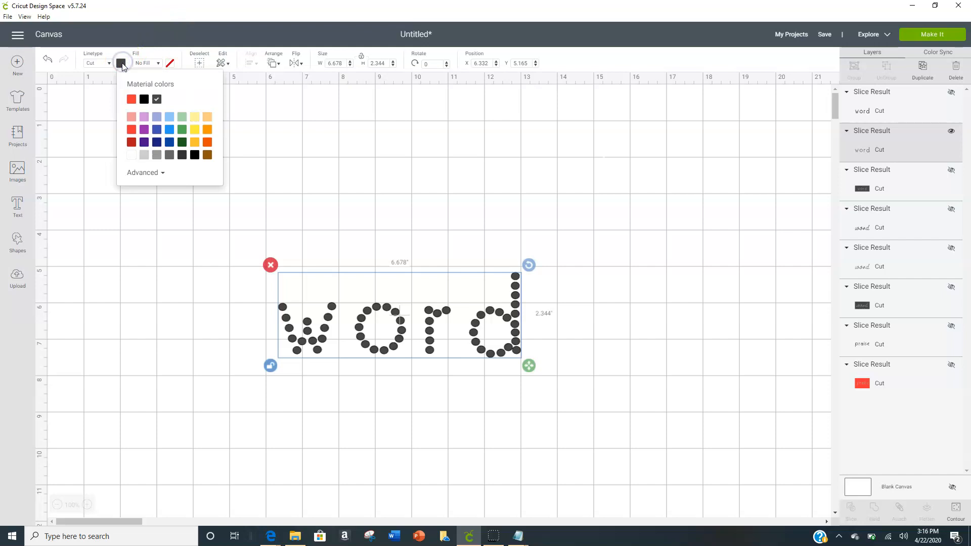
left_click(158, 130)
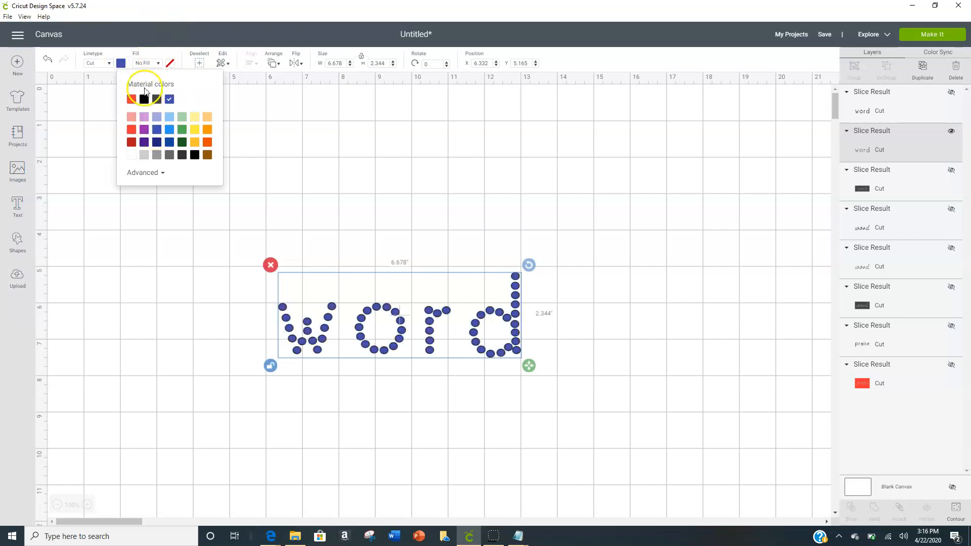
left_click(145, 131)
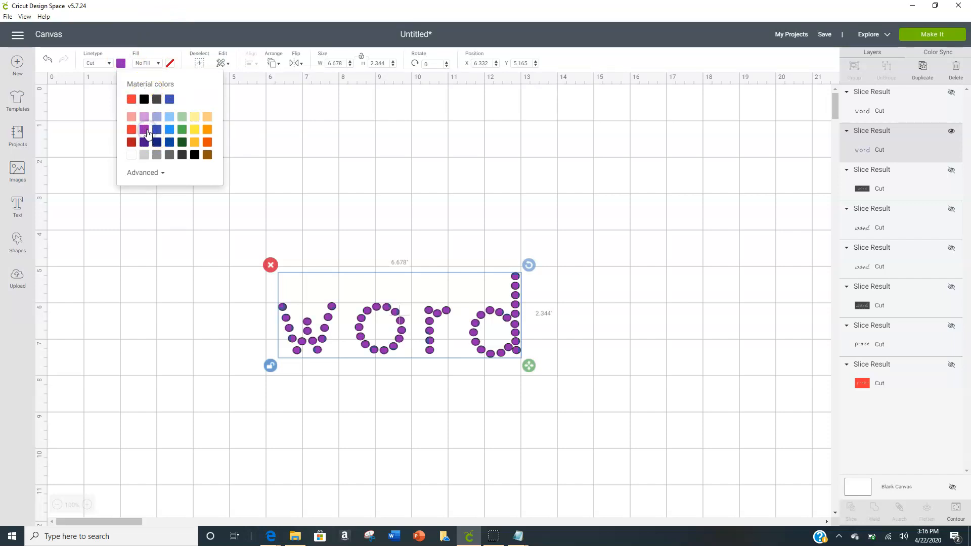
left_click(144, 155)
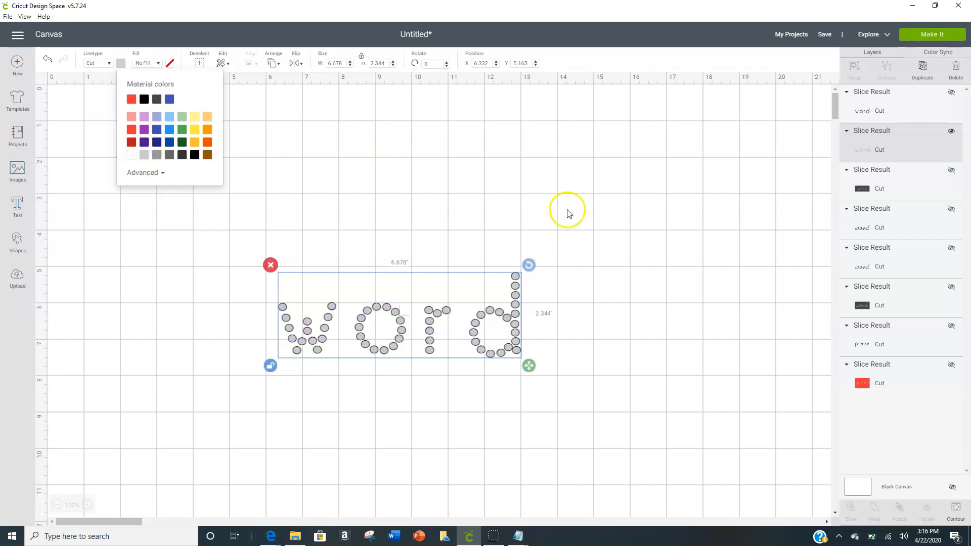
left_click(270, 366)
Step: Preview the word on the cutting mat with mirroring turned on, and cancel back to the canvas
left_click(924, 35)
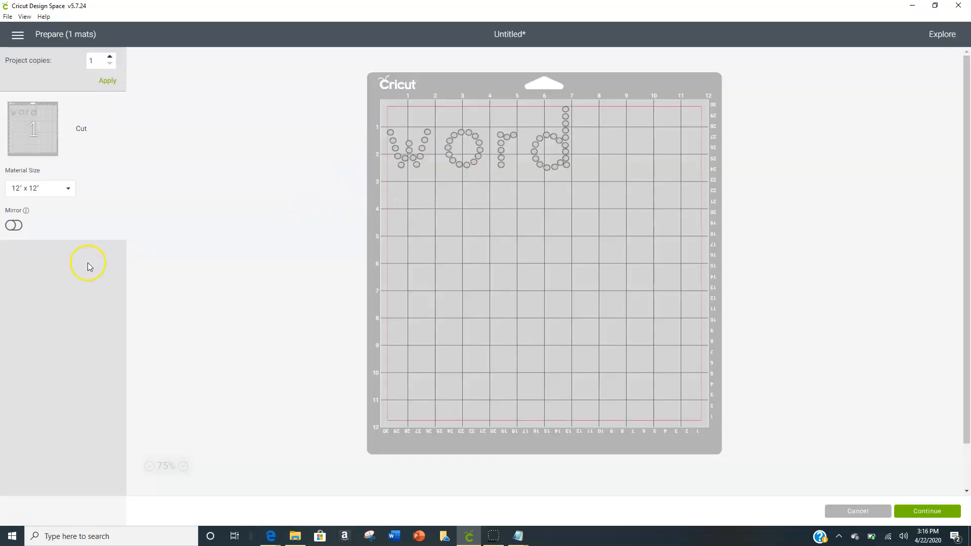
left_click(13, 225)
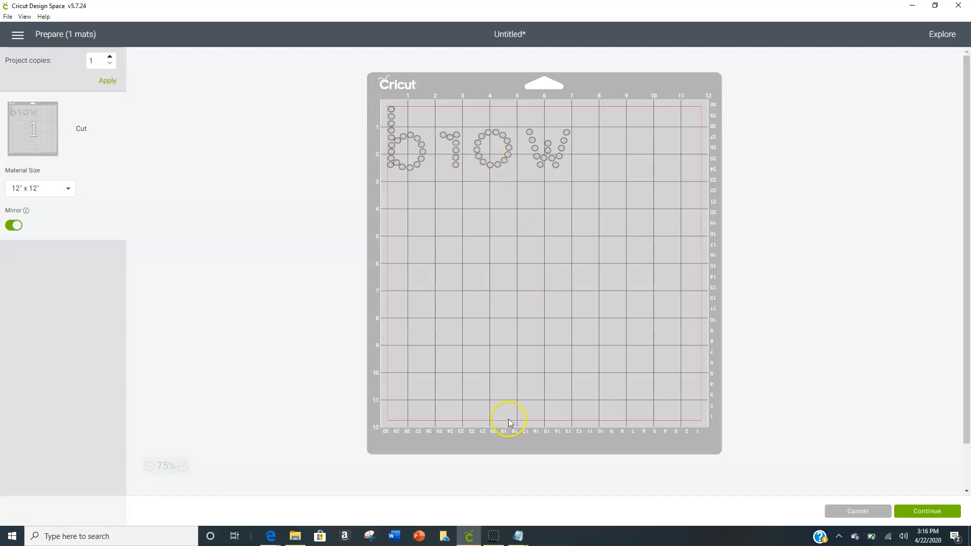
left_click(851, 510)
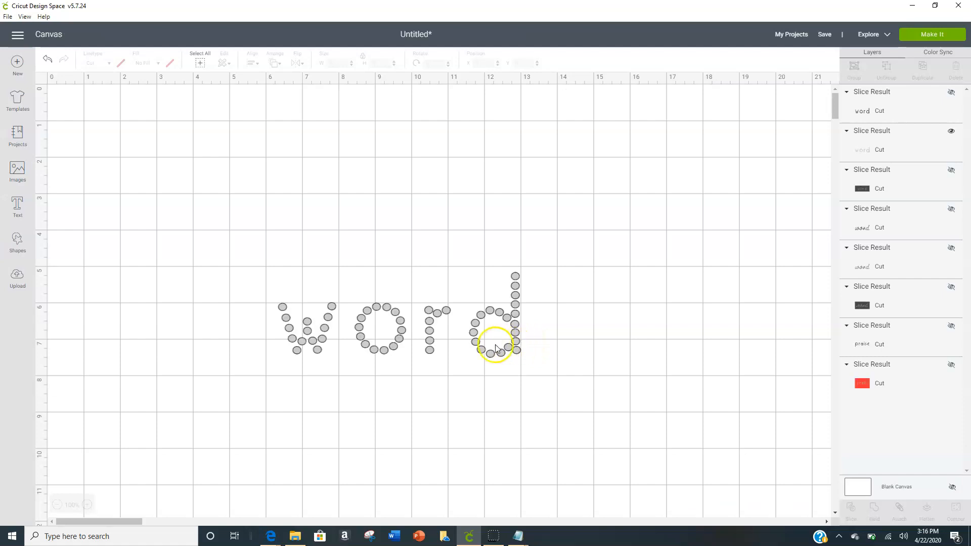
Step: Delete the light gray word slice and add a new text reading "word"
left_click(495, 347)
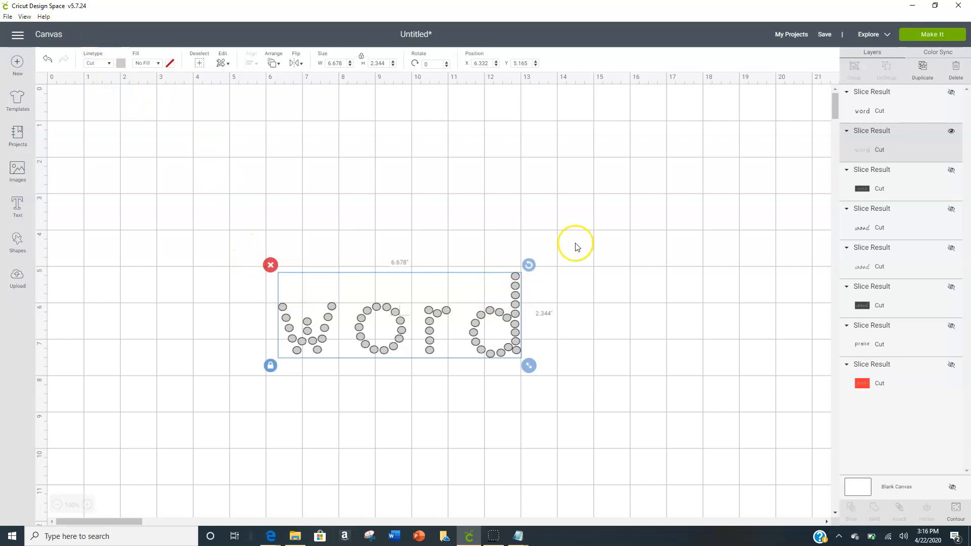
key("Delete")
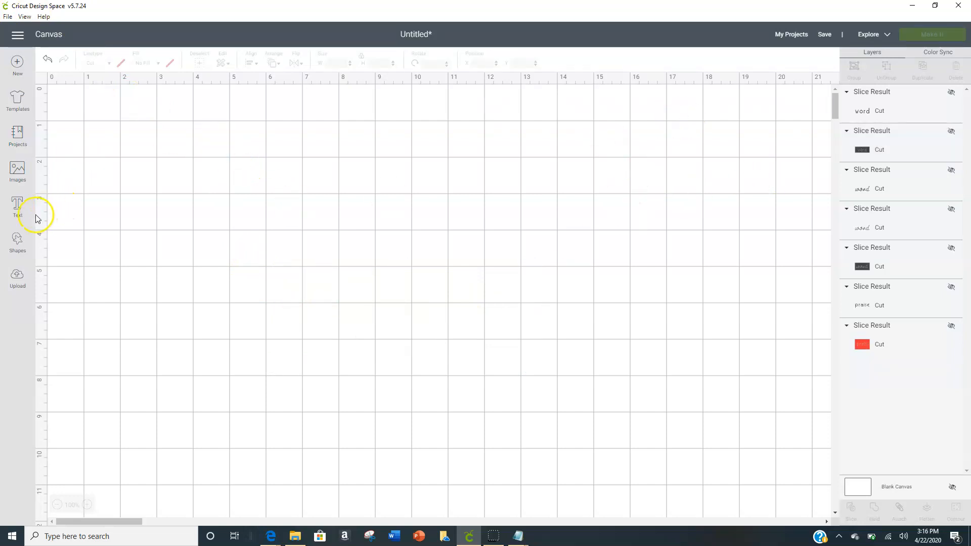
left_click(19, 208)
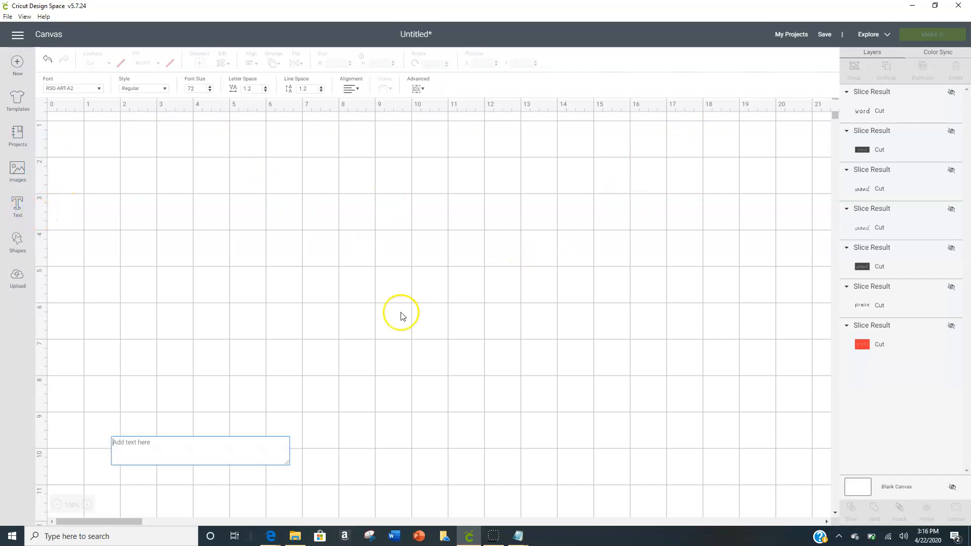
type("word")
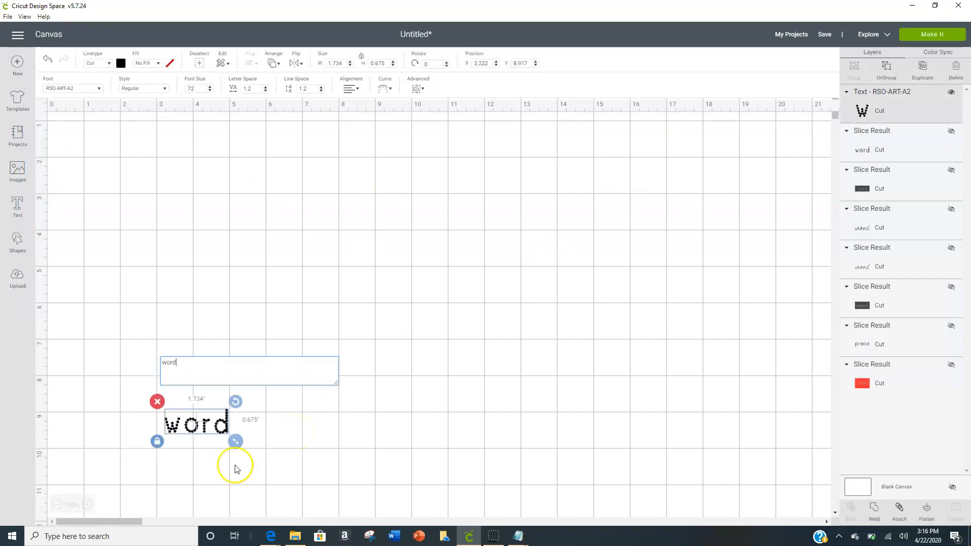
left_click(266, 436)
left_click(209, 428)
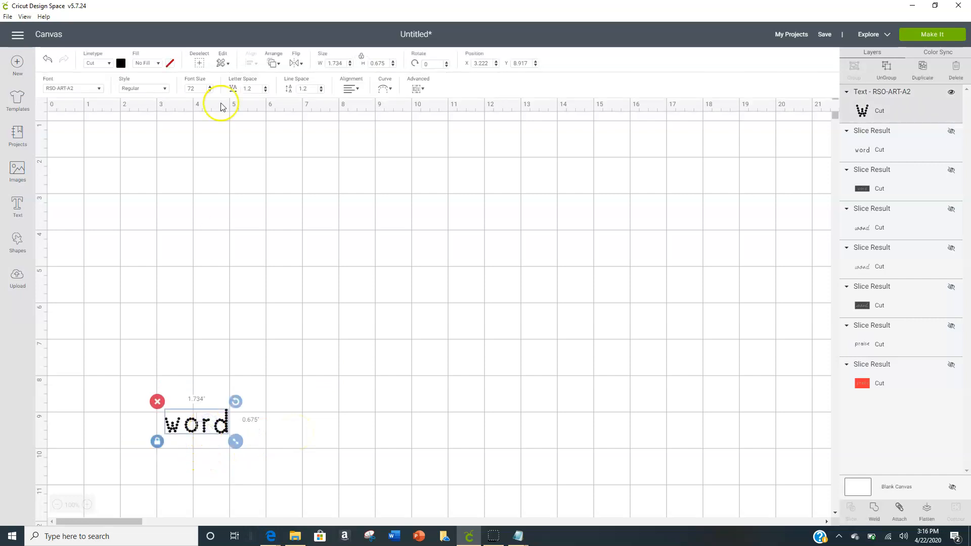
Step: Search the system fonts for "rso" and change the new text's font to RSO-SCRIPT-B1
left_click(98, 89)
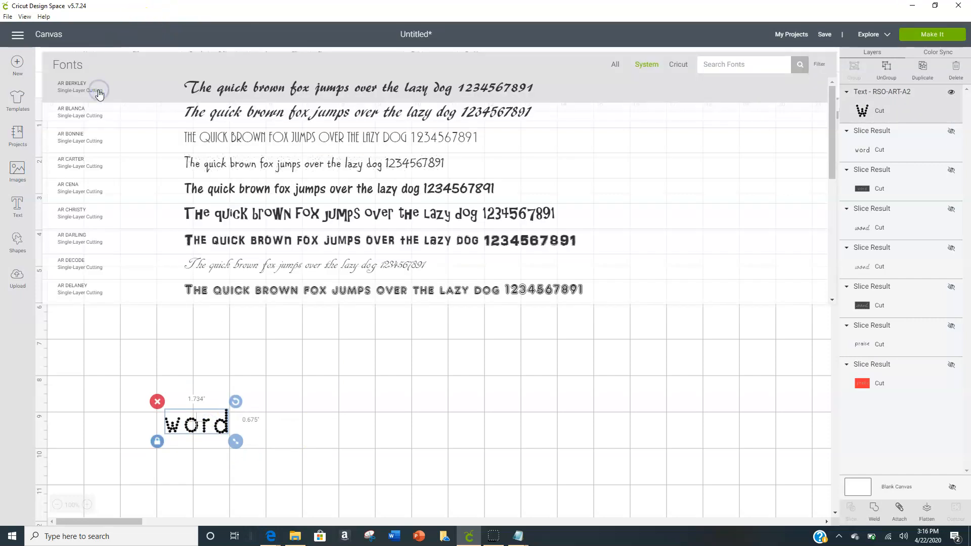
left_click(656, 70)
left_click(717, 60)
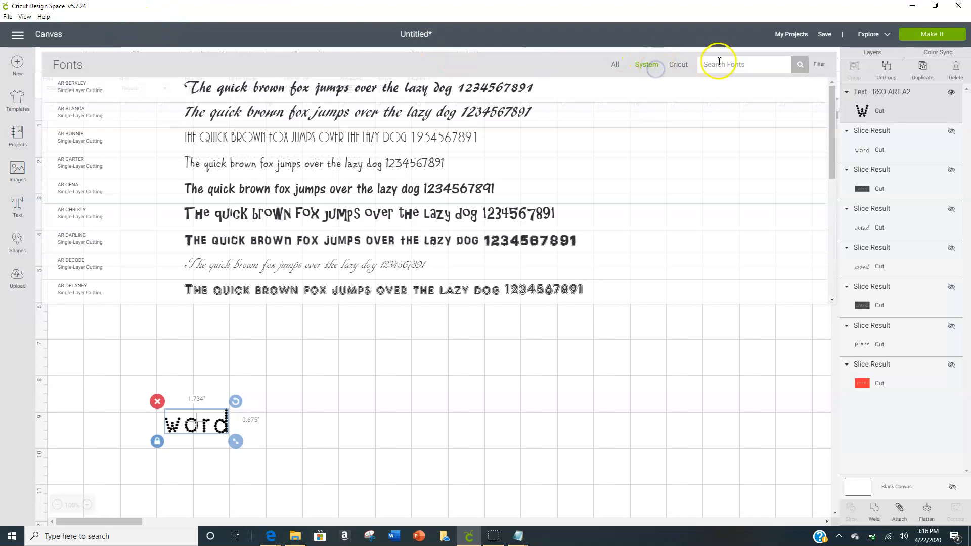
type("rso")
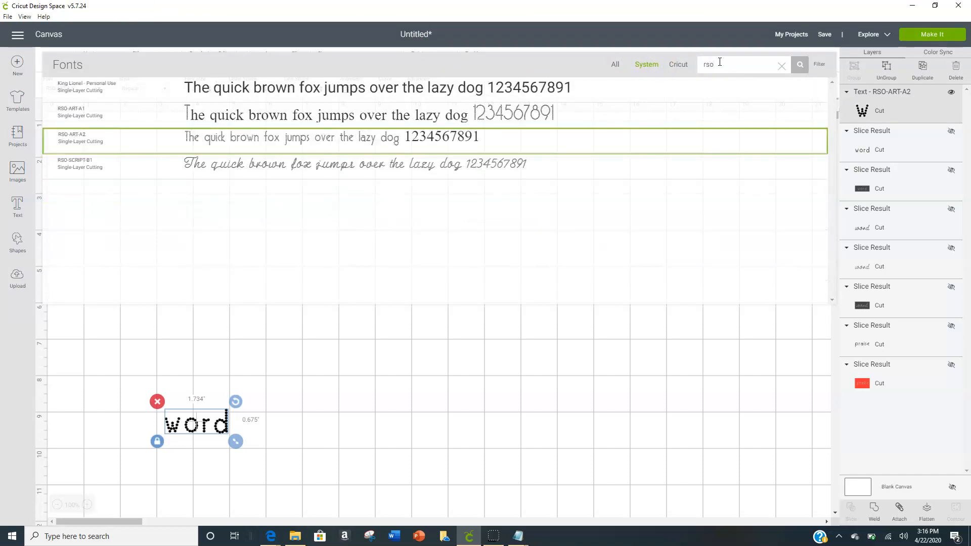
left_click(500, 162)
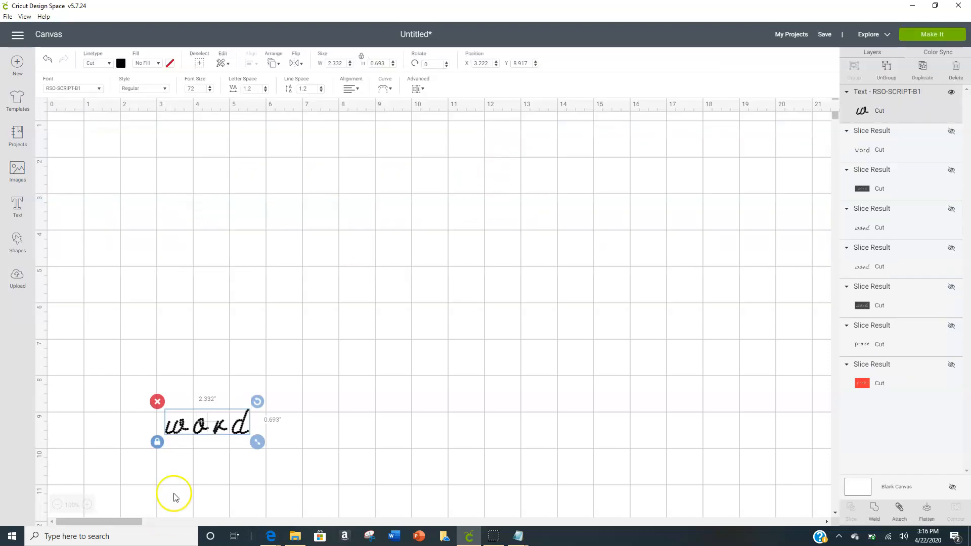
Step: Move the script word higher on the canvas and enlarge it proportionally to about 6.37 by 1.9 inches
left_click_drag(204, 409, 275, 248)
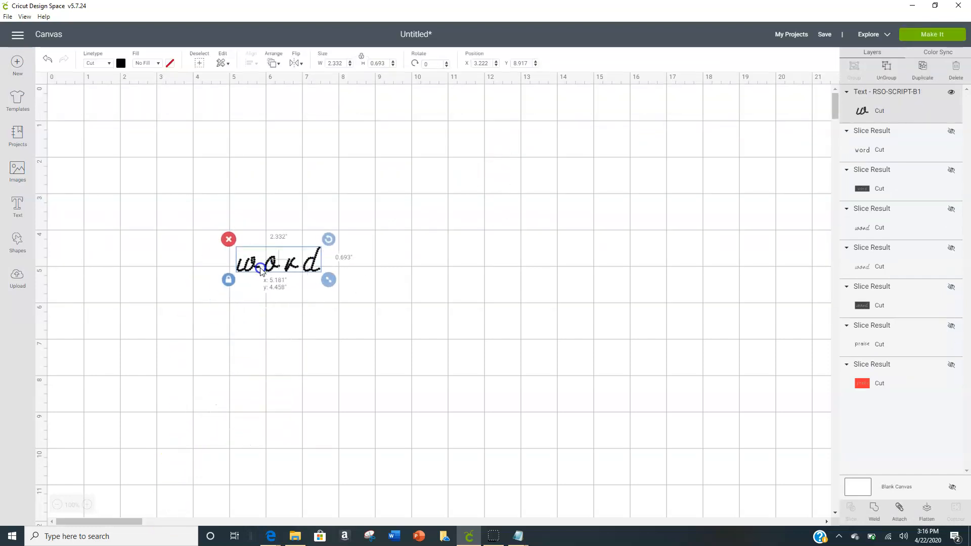
left_click_drag(329, 280, 478, 351)
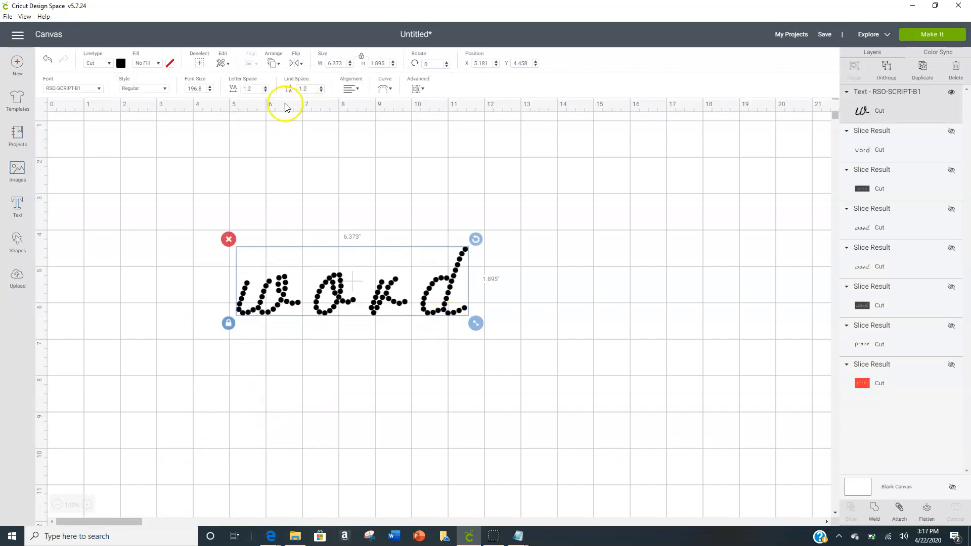
Step: Reduce the script word's letter spacing to -0.1 so its letters connect, and deselect it
left_click(266, 91)
left_click(266, 91)
left_click(266, 91)
left_click(266, 90)
left_click(266, 91)
left_click(266, 91)
left_click(266, 91)
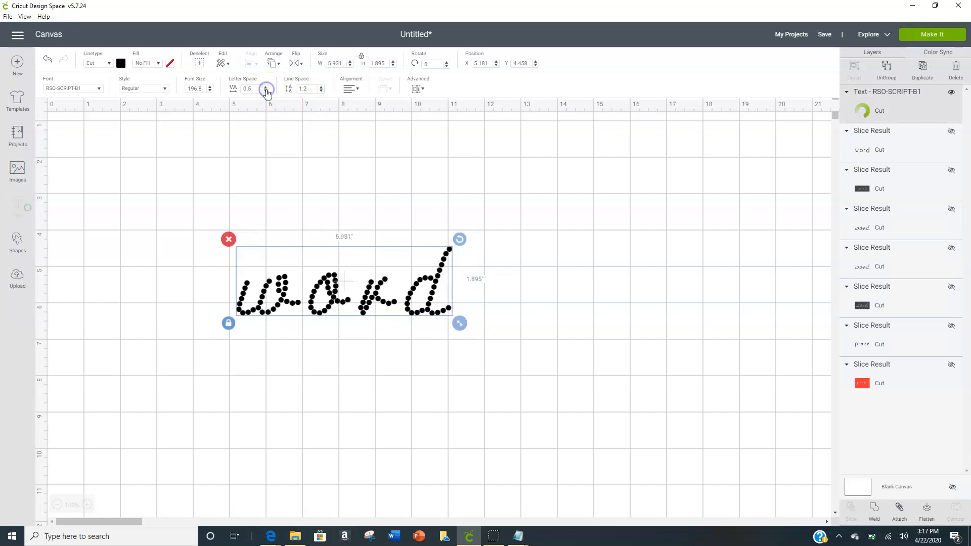
left_click(266, 91)
left_click(266, 91)
left_click(266, 91)
left_click(266, 91)
left_click(266, 91)
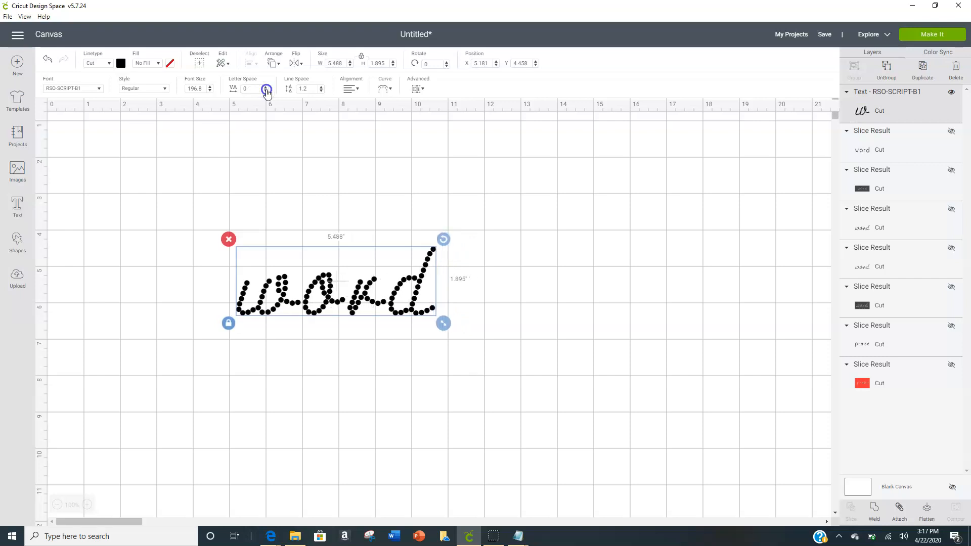
left_click(266, 92)
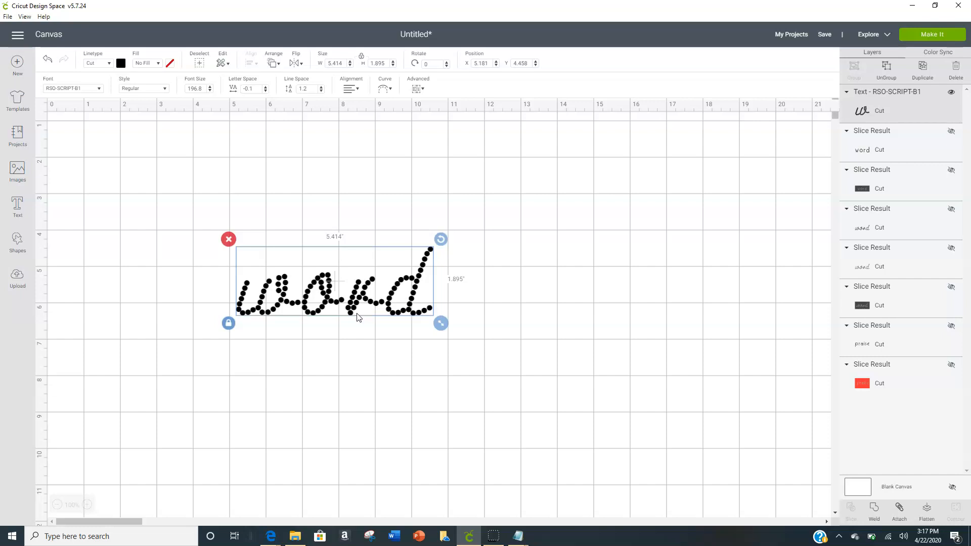
left_click(366, 181)
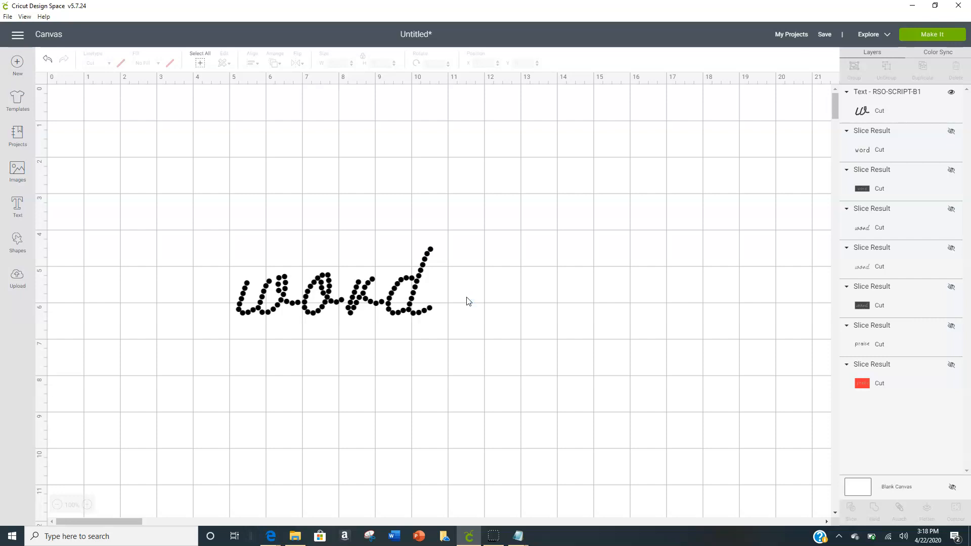
key("alt+p")
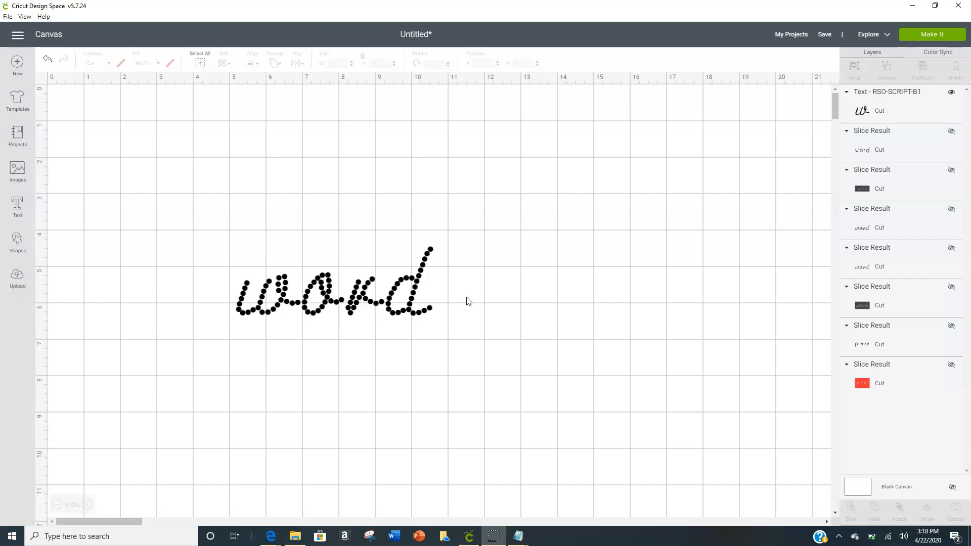